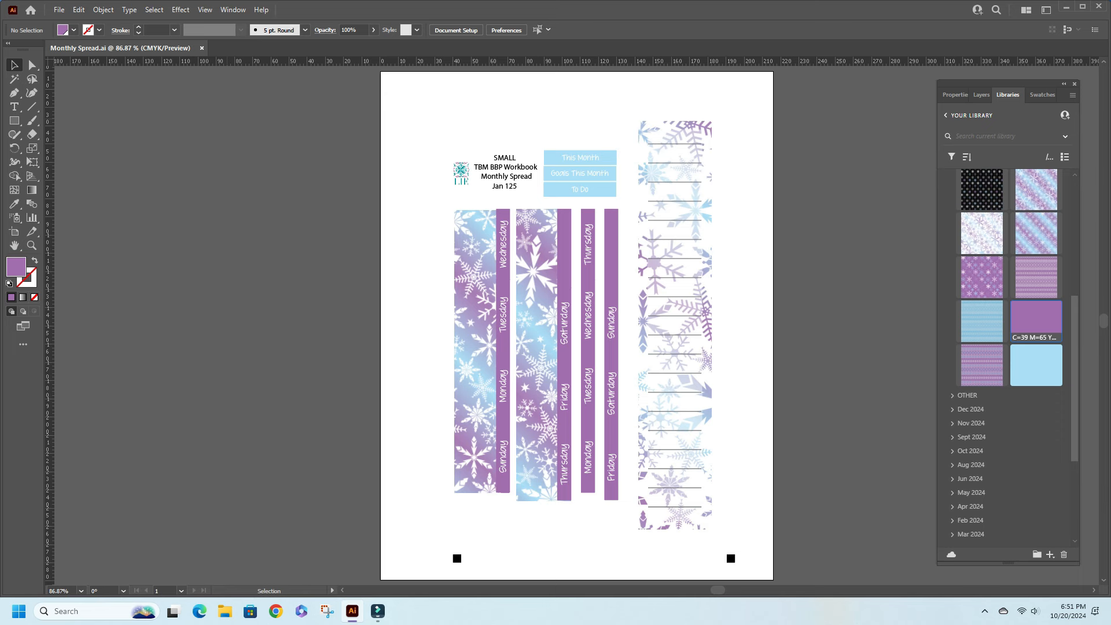
- Save a copy of the document as an Illustrator file named "SMAL TBM Mthly Spread CUTFILE" in the Jan 125 folder
{"action": "key", "text": "alt+f"}
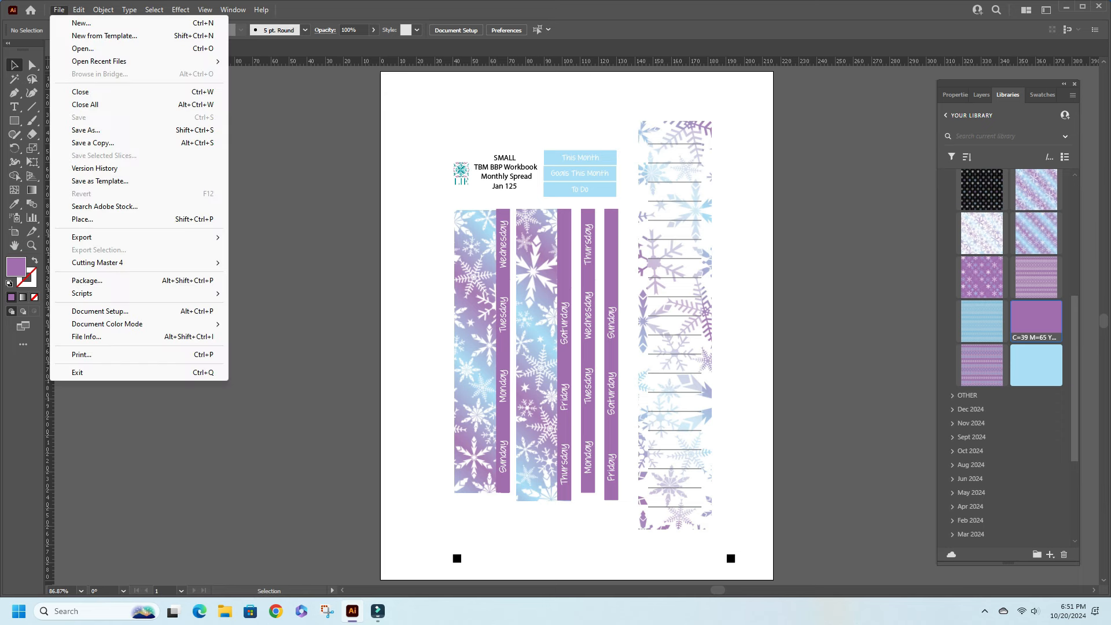
{"action": "key", "text": "Down"}
{"action": "key", "text": "Down"}
{"action": "key", "text": "Down"}
{"action": "key", "text": "Down"}
{"action": "key", "text": "Down"}
{"action": "key", "text": "Down"}
{"action": "key", "text": "Down"}
{"action": "key", "text": "Down"}
{"action": "key", "text": "Return"}
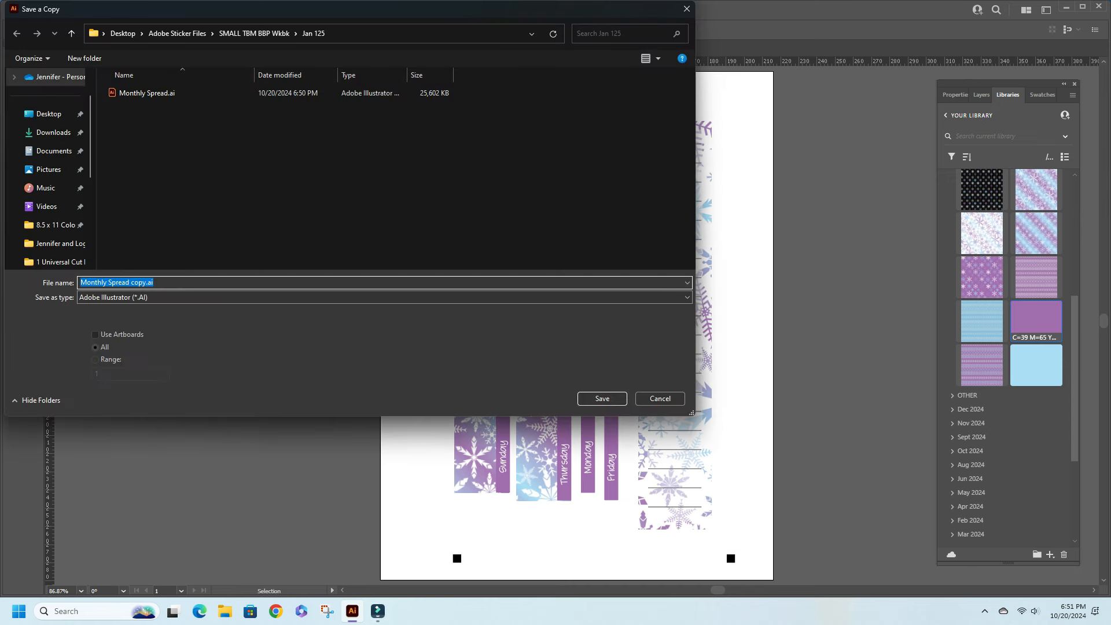
{"action": "left_click", "coordinate": [145, 282]}
{"action": "key", "text": "ctrl+a"}
{"action": "type", "text": "SMAL"}
{"action": "type", "text": " TB"}
{"action": "type", "text": "M"}
{"action": "type", "text": " C"}
{"action": "type", "text": "Mthly"}
{"action": "type", "text": " Spread"}
{"action": "type", "text": " CU"}
{"action": "type", "text": "TFILE"}
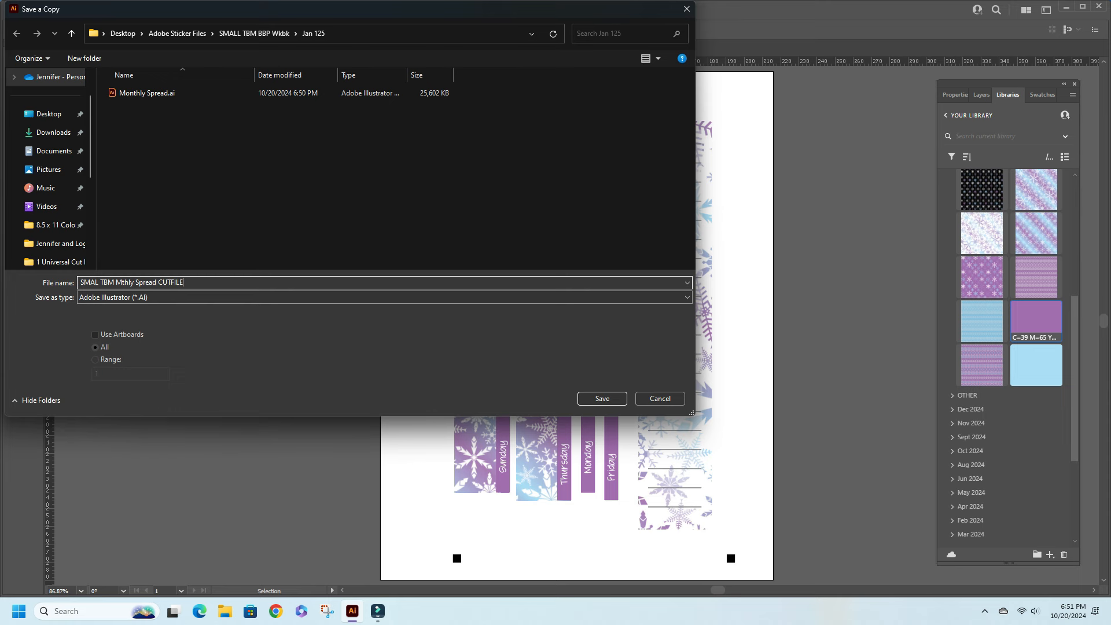
{"action": "key", "text": "Return"}
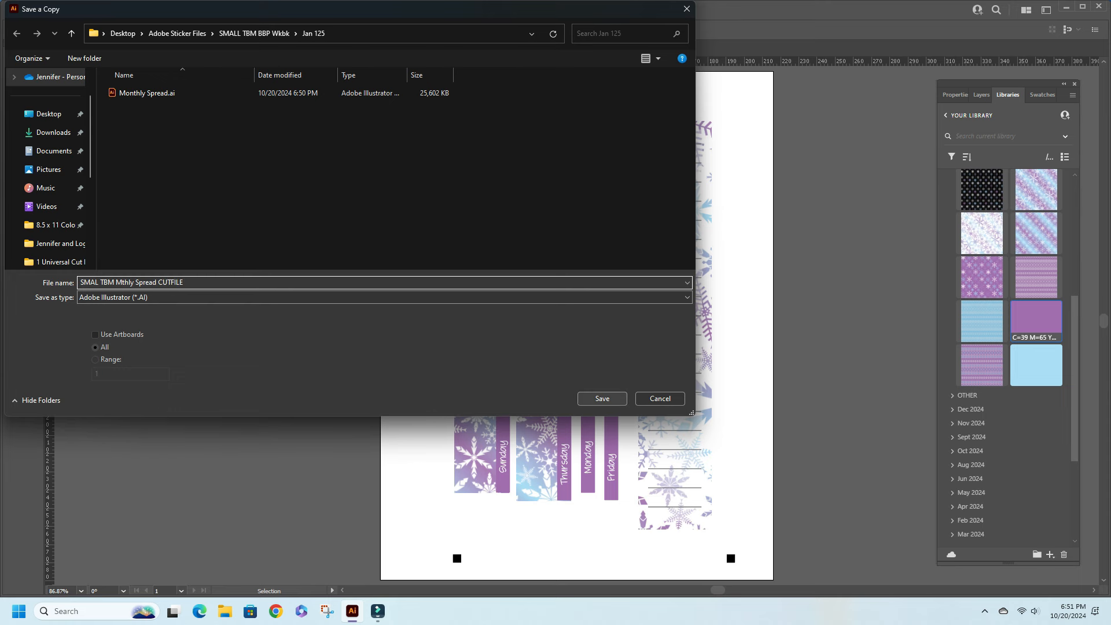
{"action": "key", "text": "Return"}
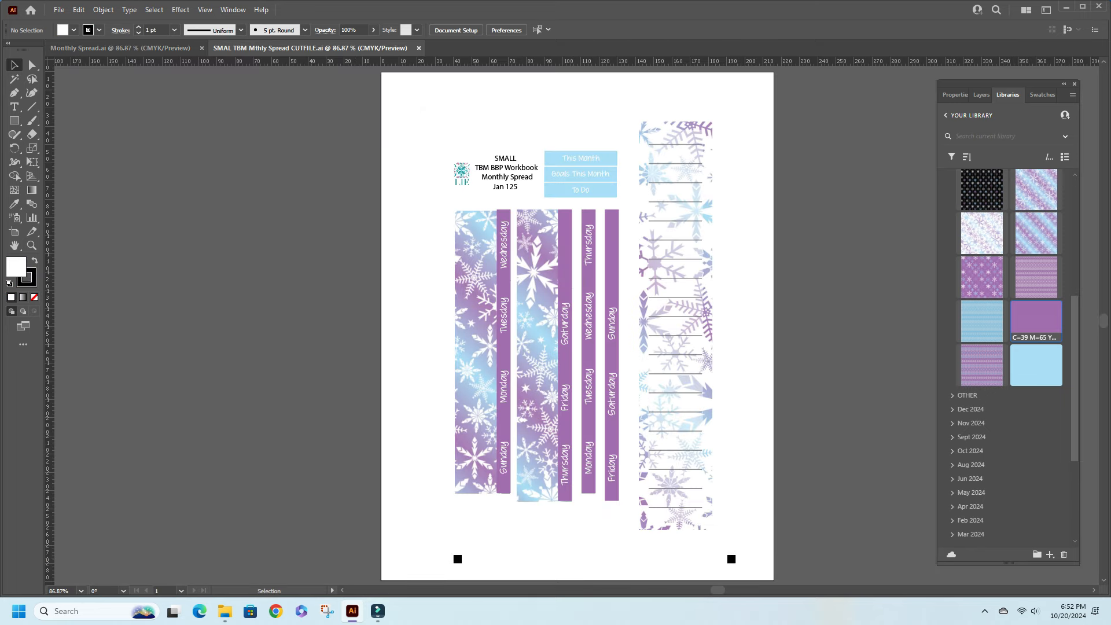
- Save a copy of Monthly Spread.ai as "Monthly Spread Jan 125" and close the original document
{"action": "left_click", "coordinate": [985, 611]}
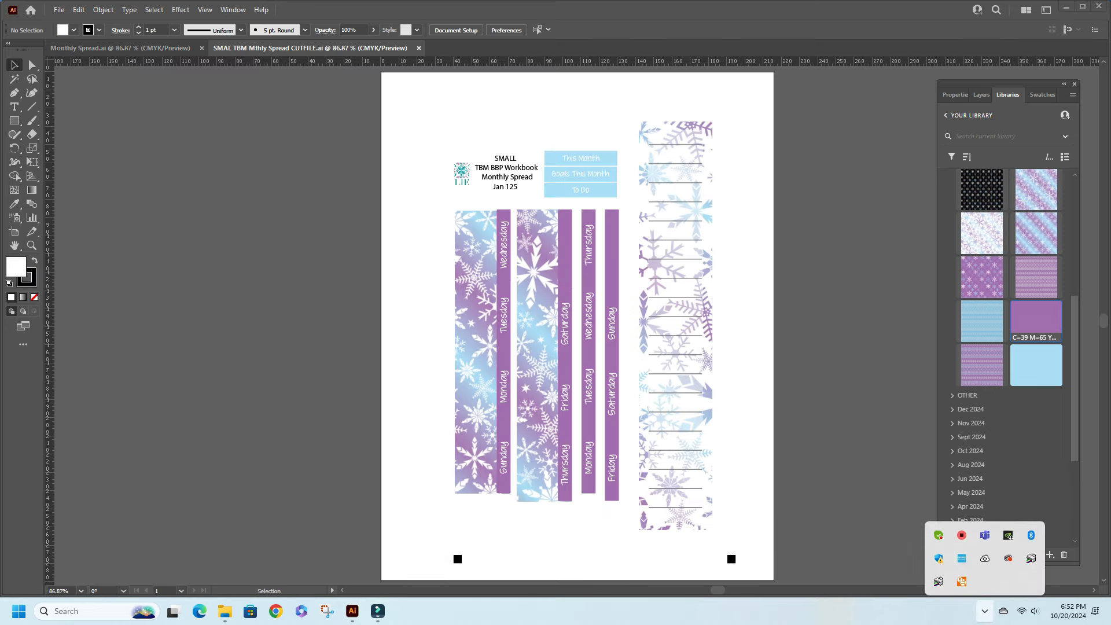
{"action": "left_click", "coordinate": [193, 49]}
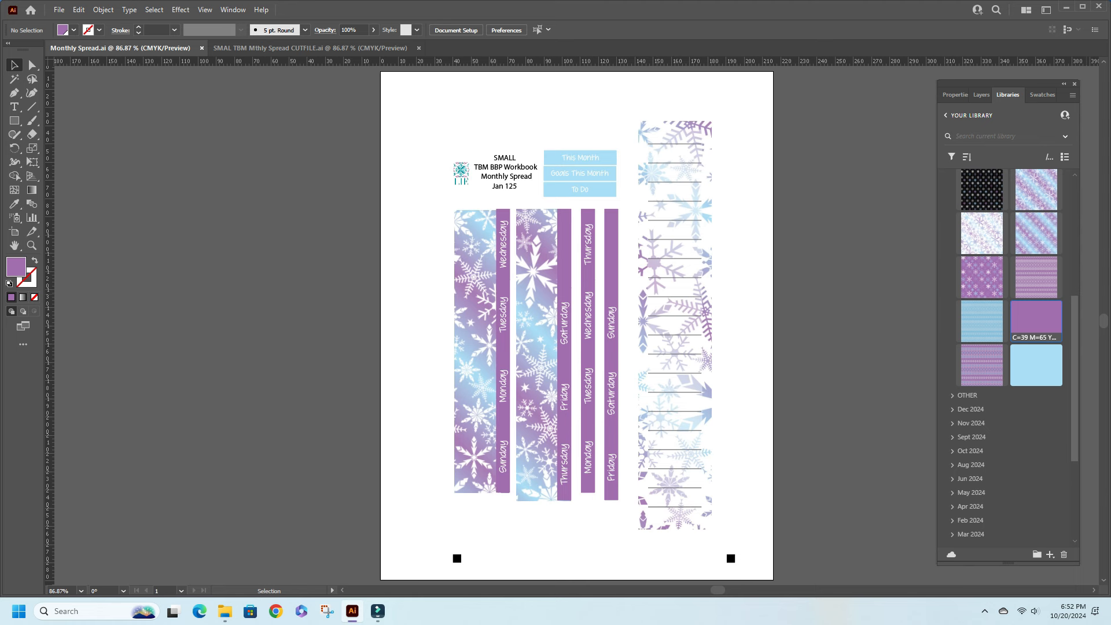
{"action": "right_click", "coordinate": [105, 46]}
{"action": "left_click", "coordinate": [266, 133]}
{"action": "left_click", "coordinate": [59, 10]}
{"action": "left_click", "coordinate": [94, 143]}
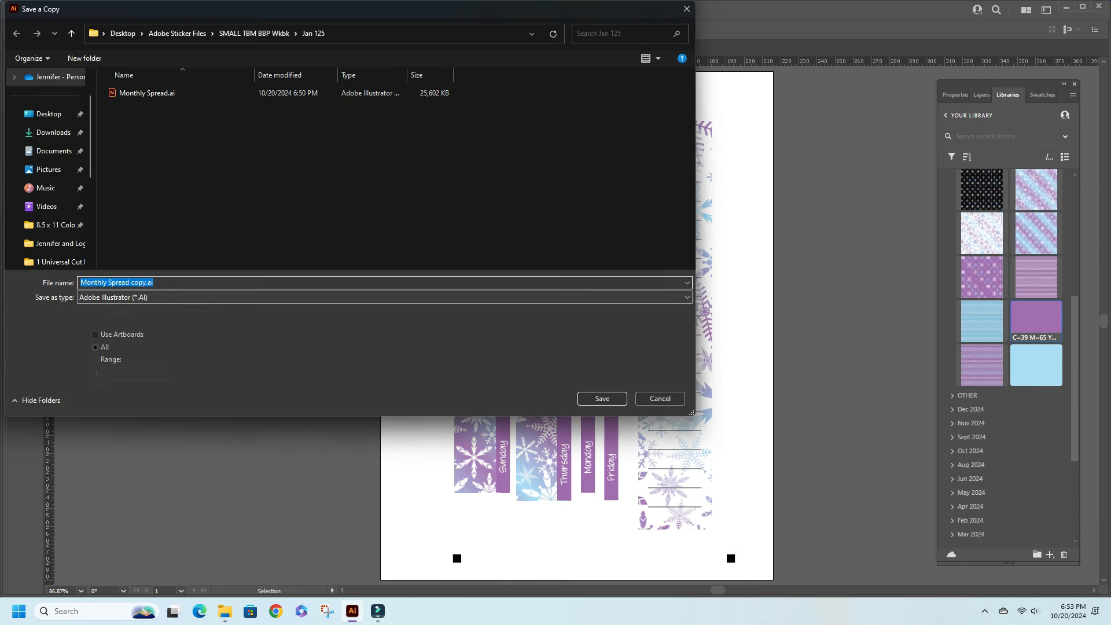
{"action": "double_click", "coordinate": [141, 282]}
{"action": "left_click", "coordinate": [141, 283]}
{"action": "double_click", "coordinate": [141, 282]}
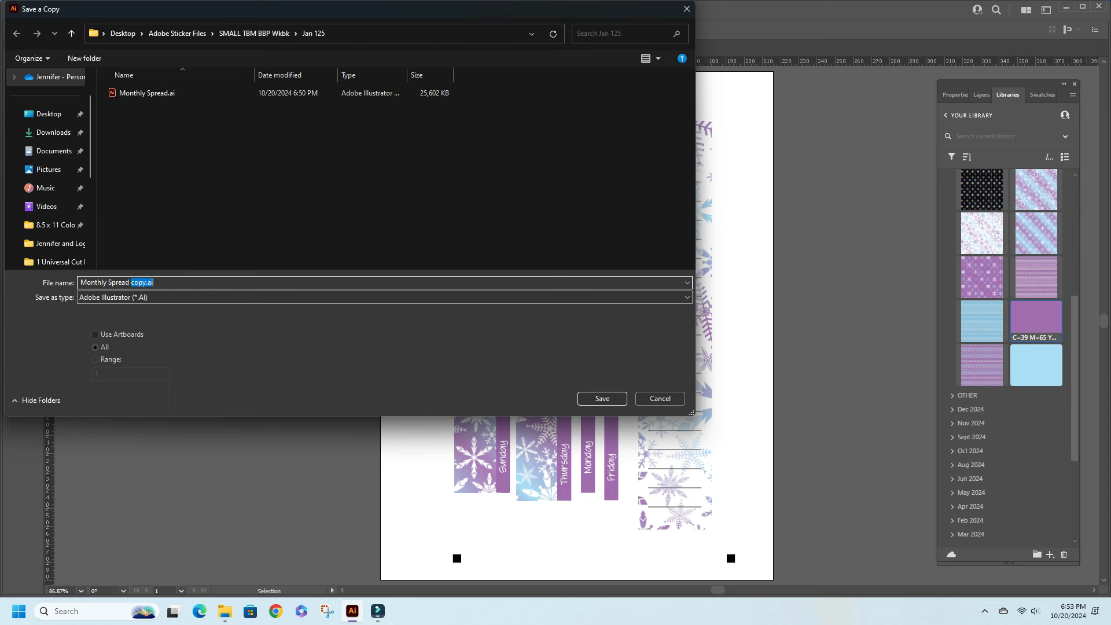
{"action": "type", "text": "Jan 125"}
{"action": "key", "text": "Return"}
{"action": "key", "text": "Return"}
{"action": "key", "text": "ctrl+w"}
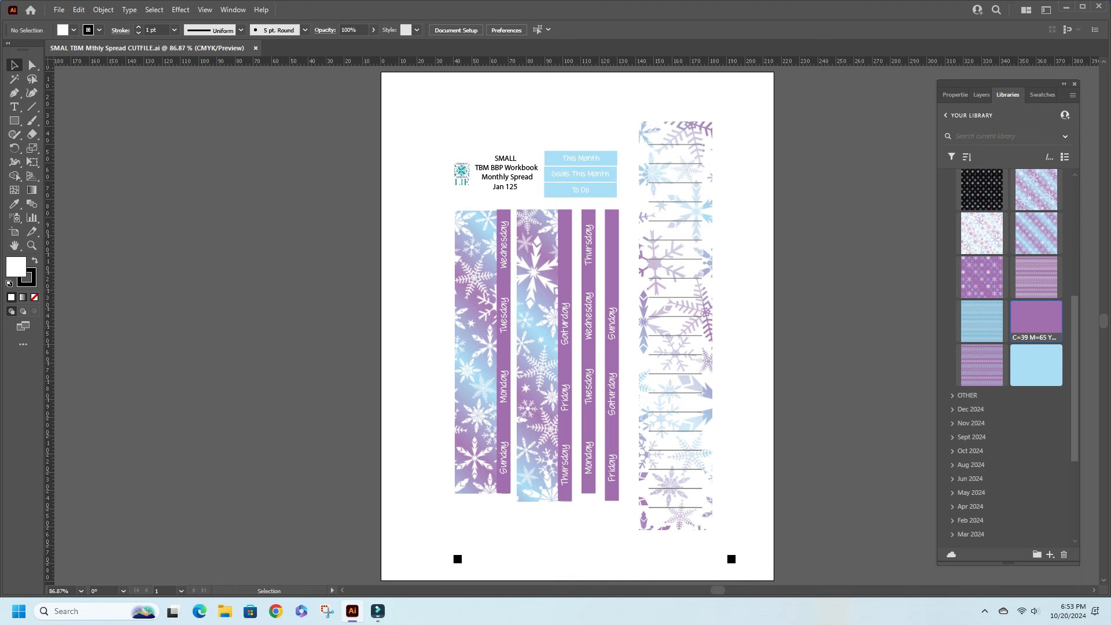
- Unlock all the locked objects inside Layer 1 of the cut file, leaving the registration marks layer locked
{"action": "left_click", "coordinate": [982, 94]}
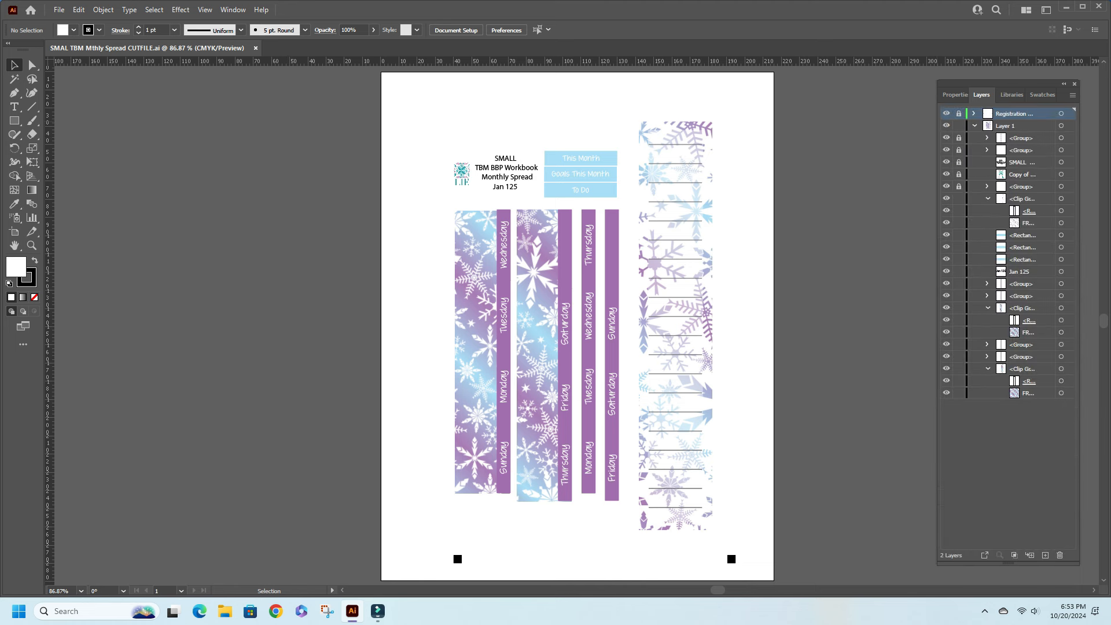
{"action": "left_click", "coordinate": [958, 150]}
{"action": "key", "text": "ctrl+0"}
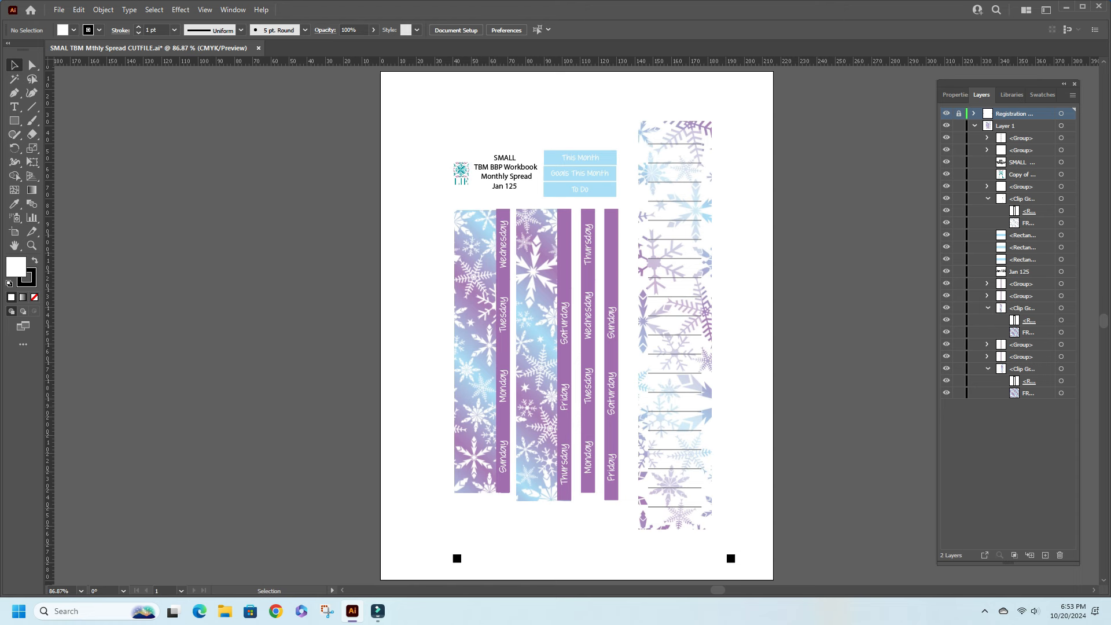
- Delete the logo, the sheet title text with its Jan 125 line, and the writing lines over the tall snowflake strip
{"action": "left_click", "coordinate": [461, 172]}
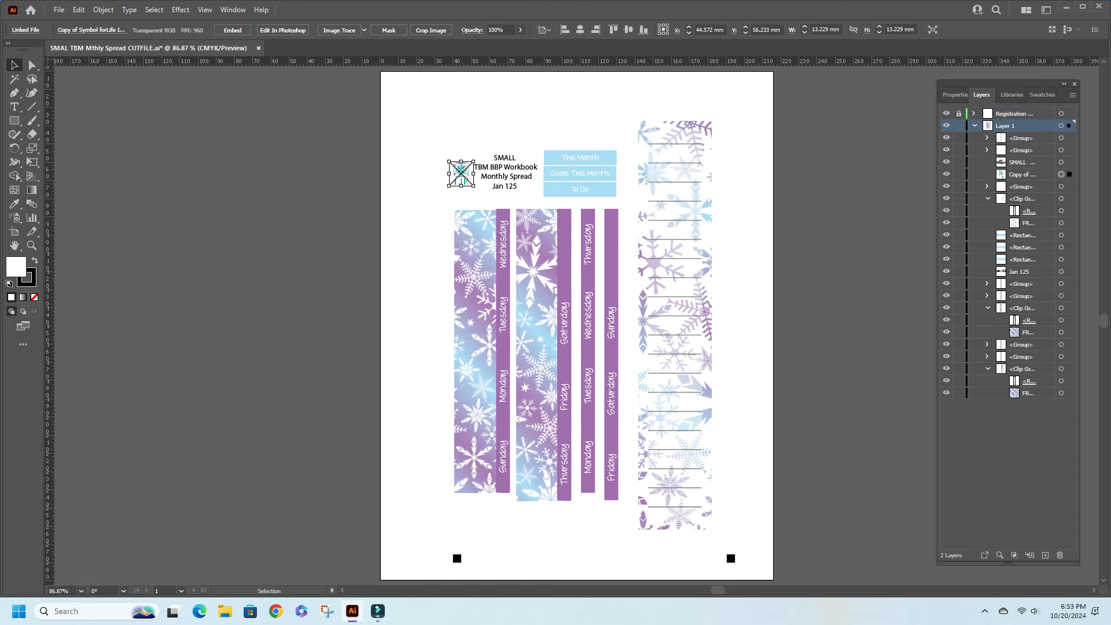
{"action": "key", "text": "Delete"}
{"action": "left_click", "coordinate": [506, 167]}
{"action": "key", "text": "Delete"}
{"action": "left_click", "coordinate": [505, 186]}
{"action": "key", "text": "Delete"}
{"action": "left_click", "coordinate": [674, 232]}
{"action": "key", "text": "Delete"}
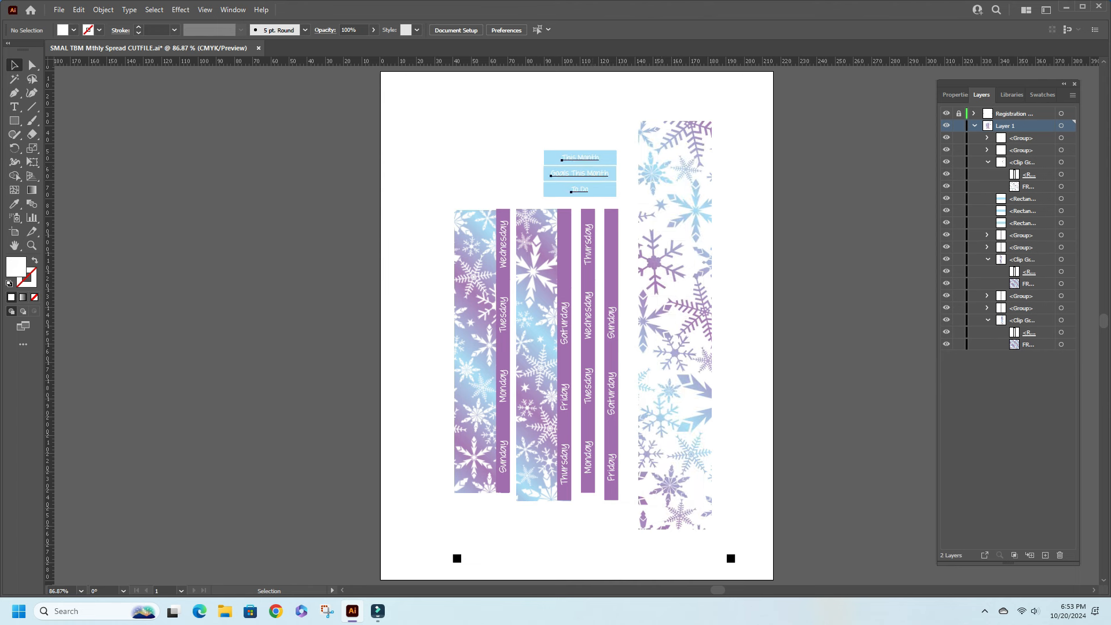
- Delete the white text on the light blue header boxes and the weekday names on the purple strips
{"action": "left_click", "coordinate": [573, 173]}
{"action": "key", "text": "Delete"}
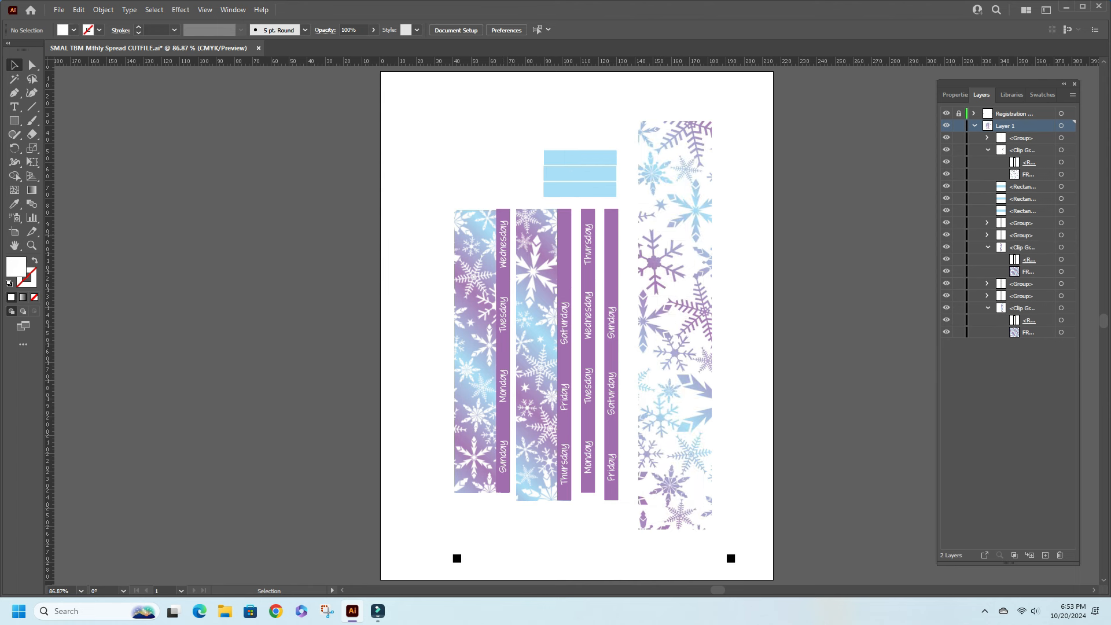
{"action": "left_click", "coordinate": [588, 249]}
{"action": "key", "text": "Delete"}
- Delete the two purple strips overlapping the right edges of the two blue-purple snowflake strips
{"action": "left_click", "coordinate": [503, 278]}
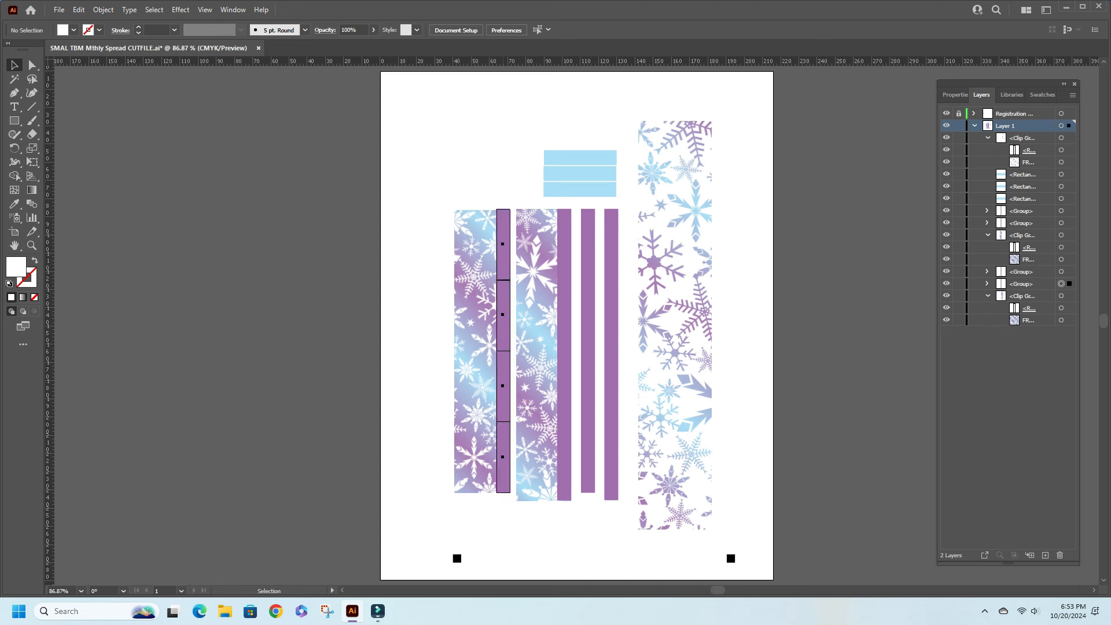
{"action": "key", "text": "Delete"}
{"action": "left_click", "coordinate": [565, 278]}
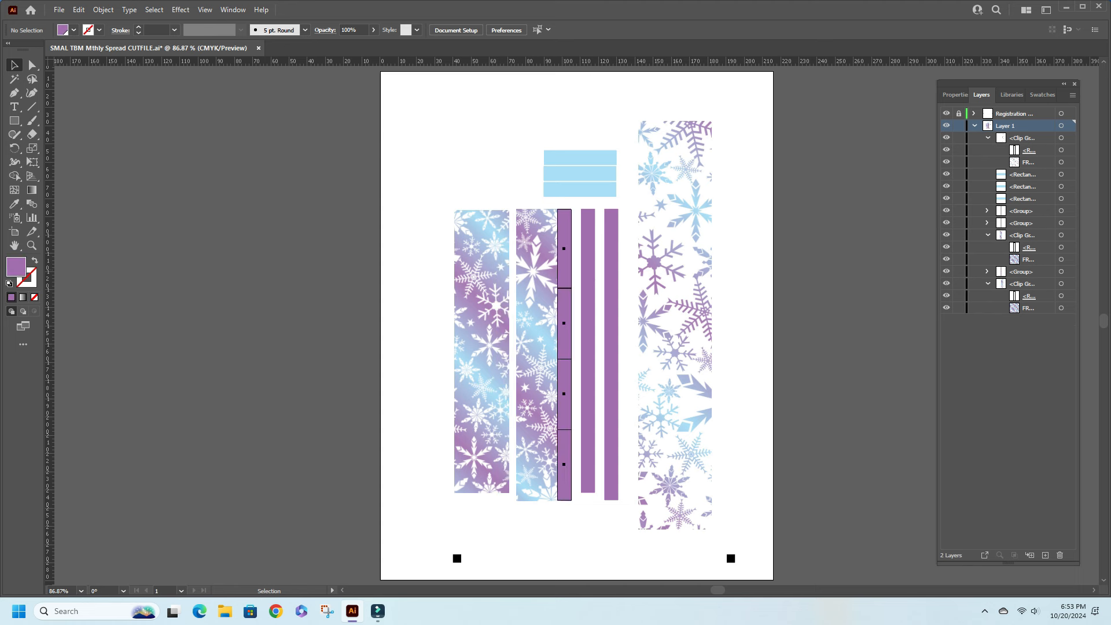
{"action": "key", "text": "Delete"}
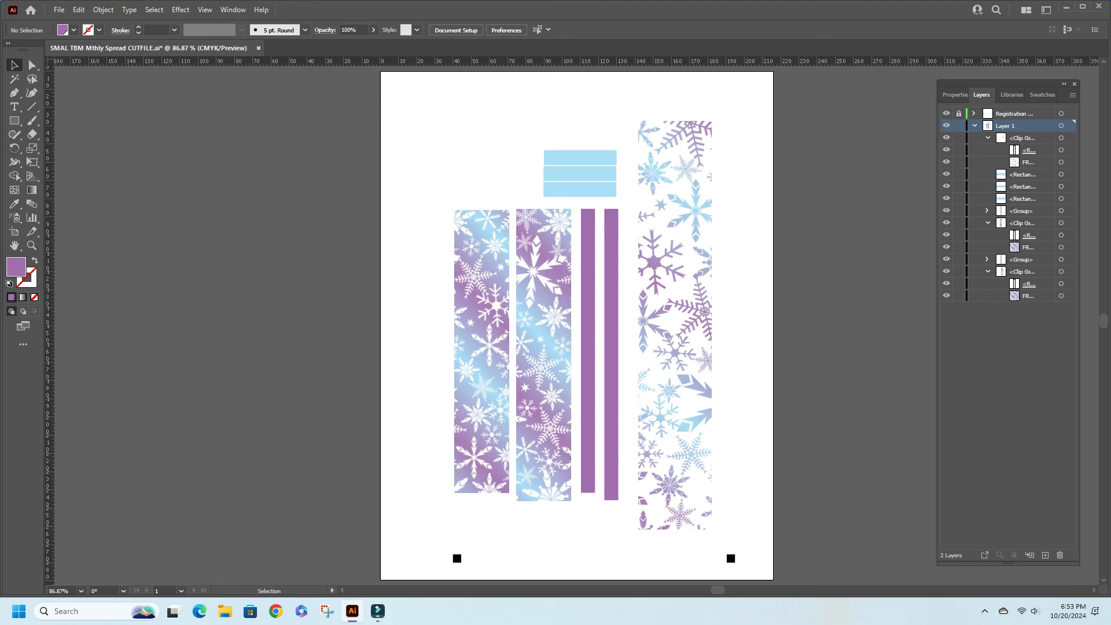
- Give the three light blue header rectangles a black 1 pt stroke and no fill
{"action": "left_click_drag", "start_coordinate": [528, 127], "coordinate": [618, 205]}
{"action": "left_click", "coordinate": [626, 191]}
{"action": "left_click", "coordinate": [590, 174]}
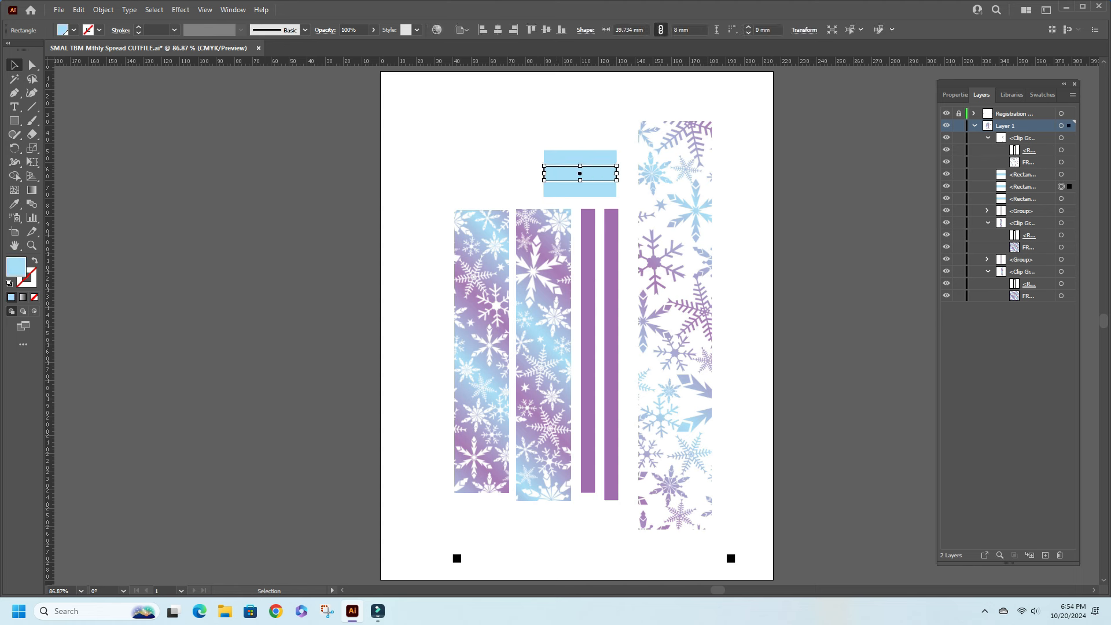
{"action": "left_click", "coordinate": [512, 144]}
{"action": "left_click_drag", "start_coordinate": [513, 144], "coordinate": [608, 209]}
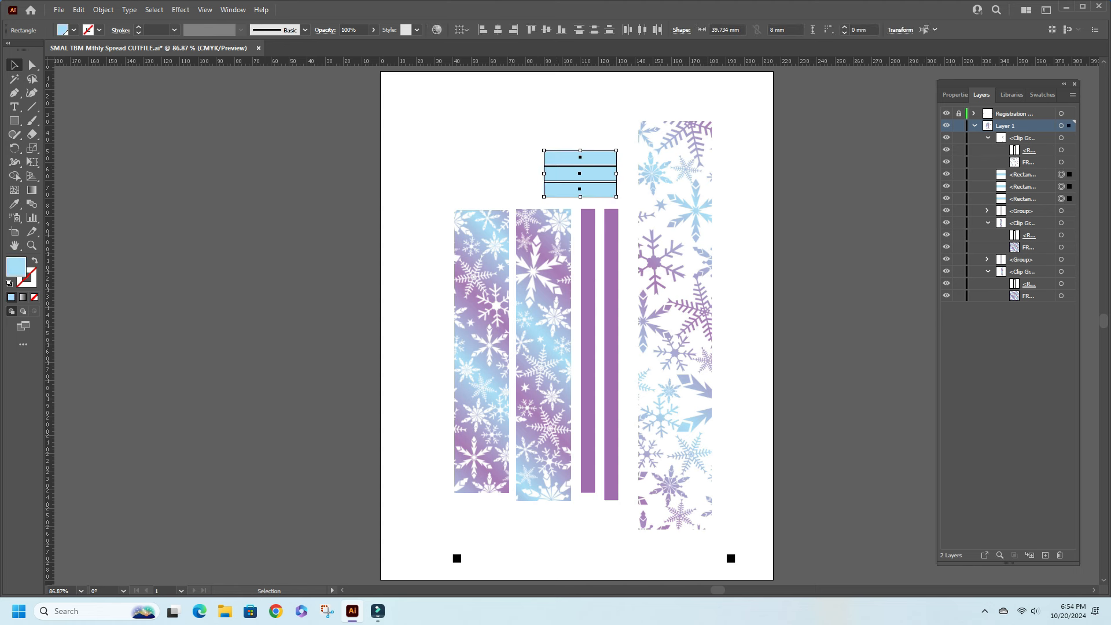
{"action": "left_click", "coordinate": [954, 94]}
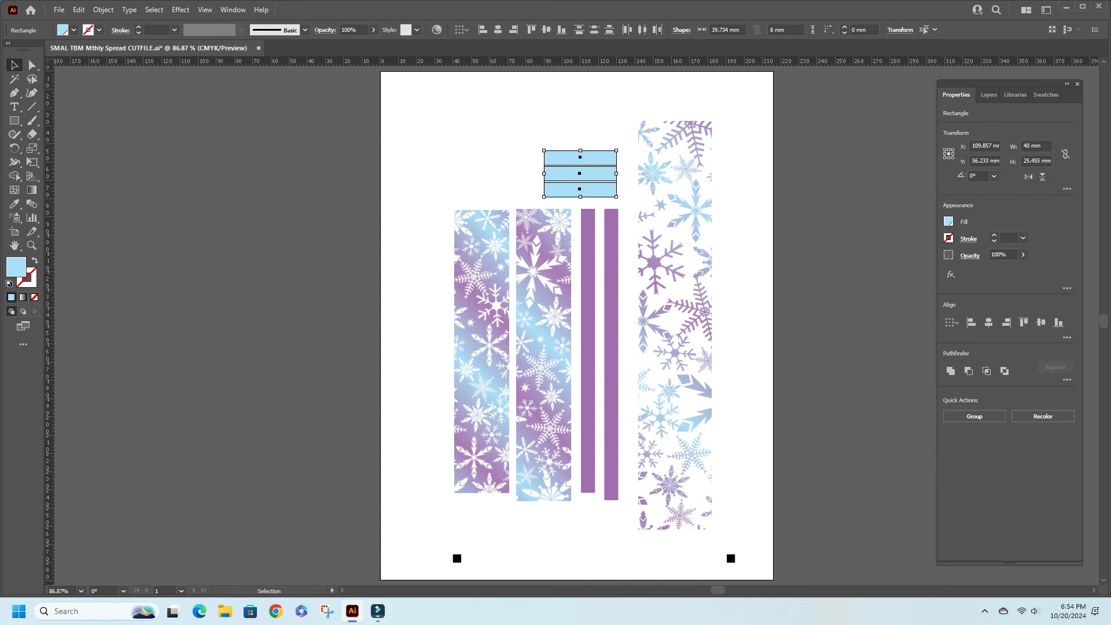
{"action": "left_click", "coordinate": [948, 238]}
{"action": "left_click", "coordinate": [847, 279]}
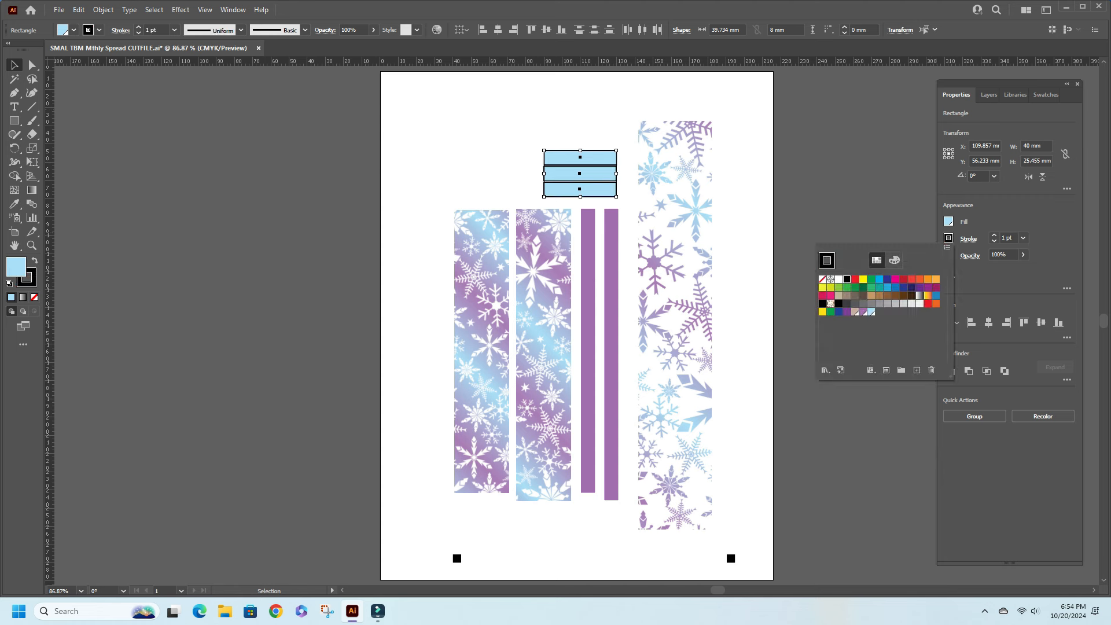
{"action": "left_click", "coordinate": [948, 221]}
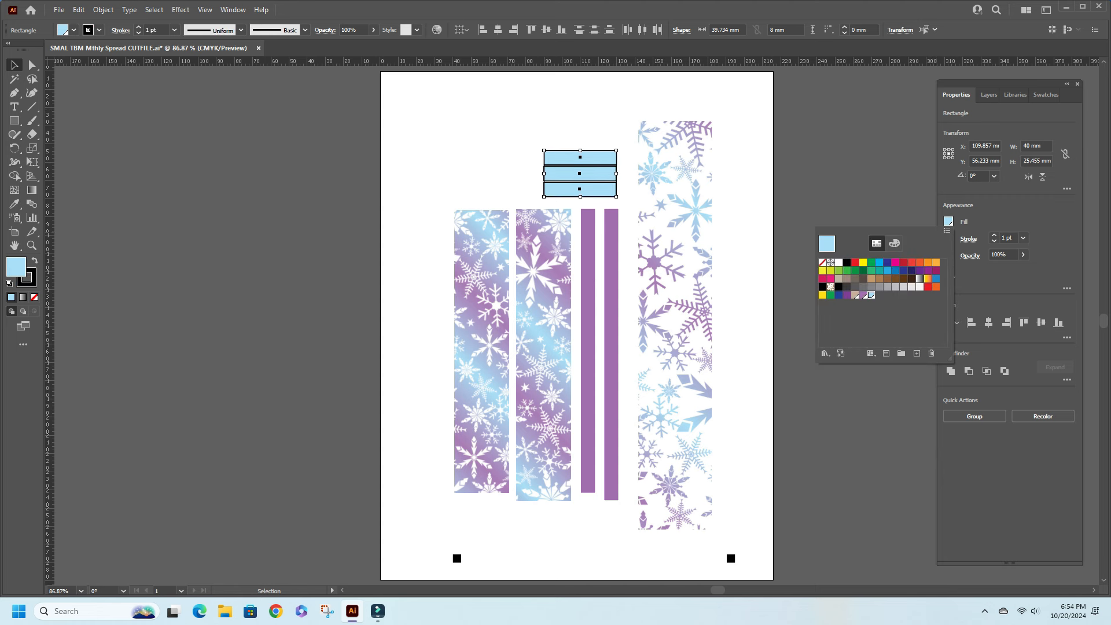
{"action": "left_click", "coordinate": [822, 262]}
{"action": "key", "text": "Escape"}
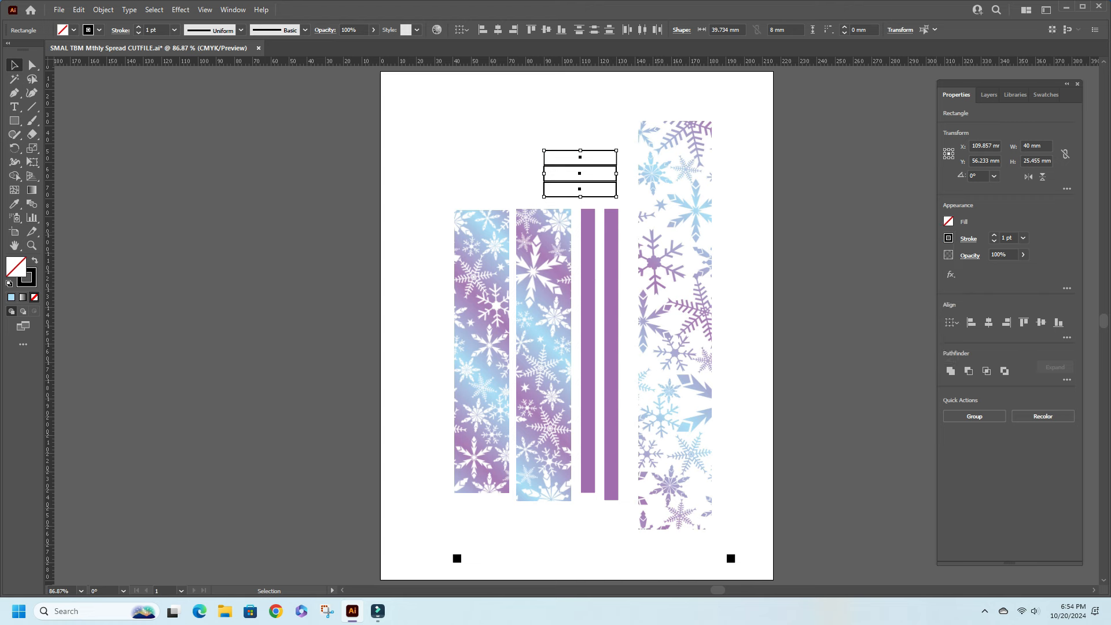
{"action": "key", "text": "ctrl+shift+a"}
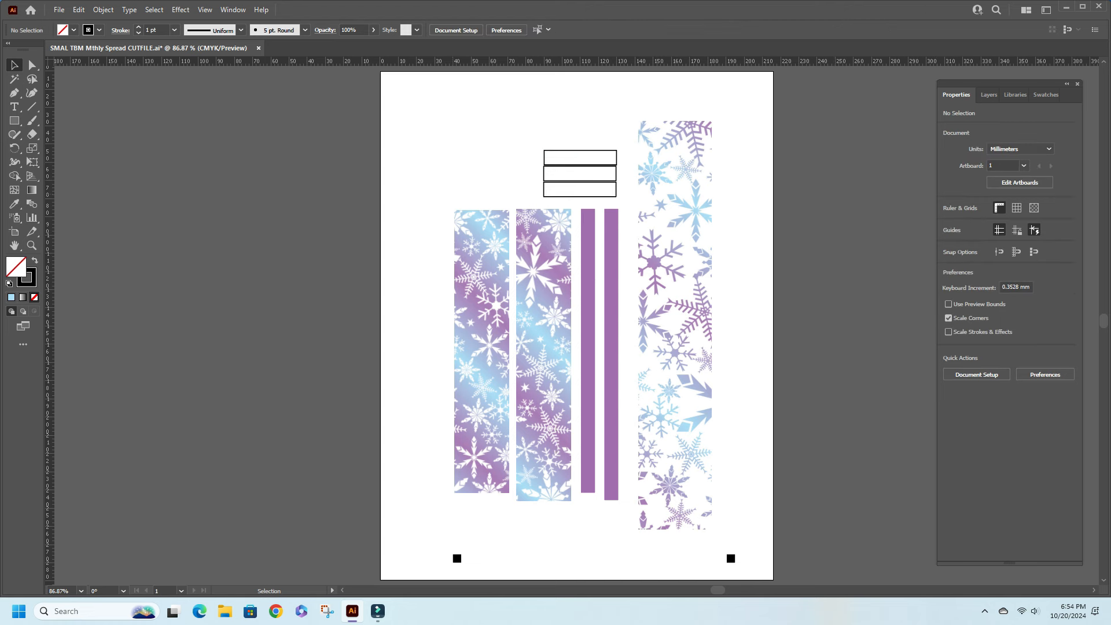
- Apply a black 1 pt stroke and no fill to the snowflake strips and the two narrow purple strips
{"action": "left_click_drag", "start_coordinate": [439, 275], "coordinate": [716, 387]}
{"action": "left_click", "coordinate": [948, 238]}
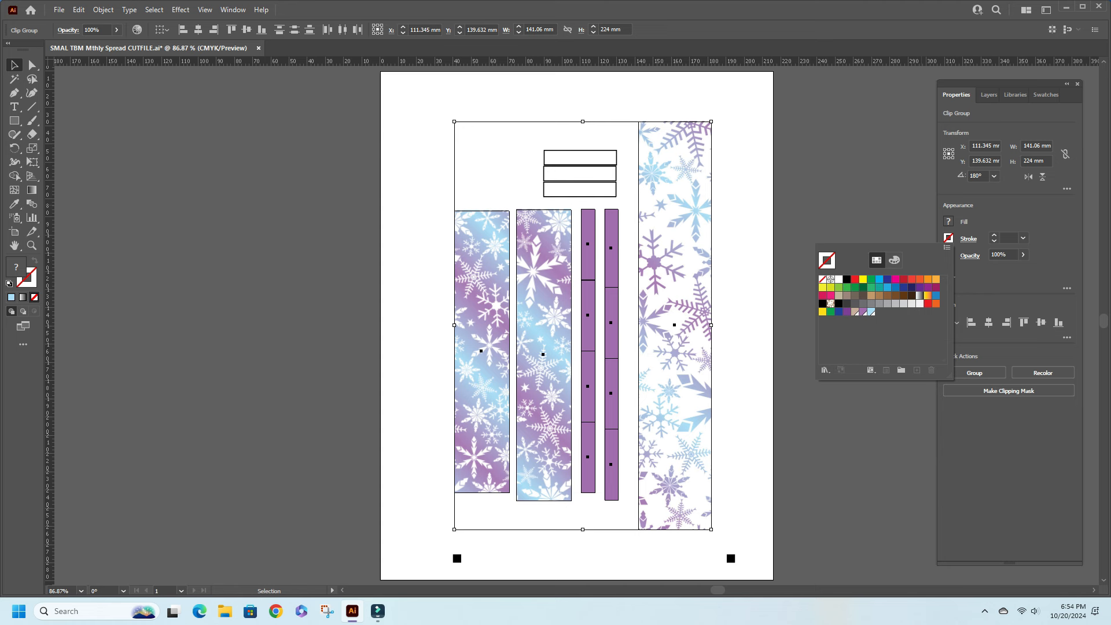
{"action": "left_click", "coordinate": [846, 279]}
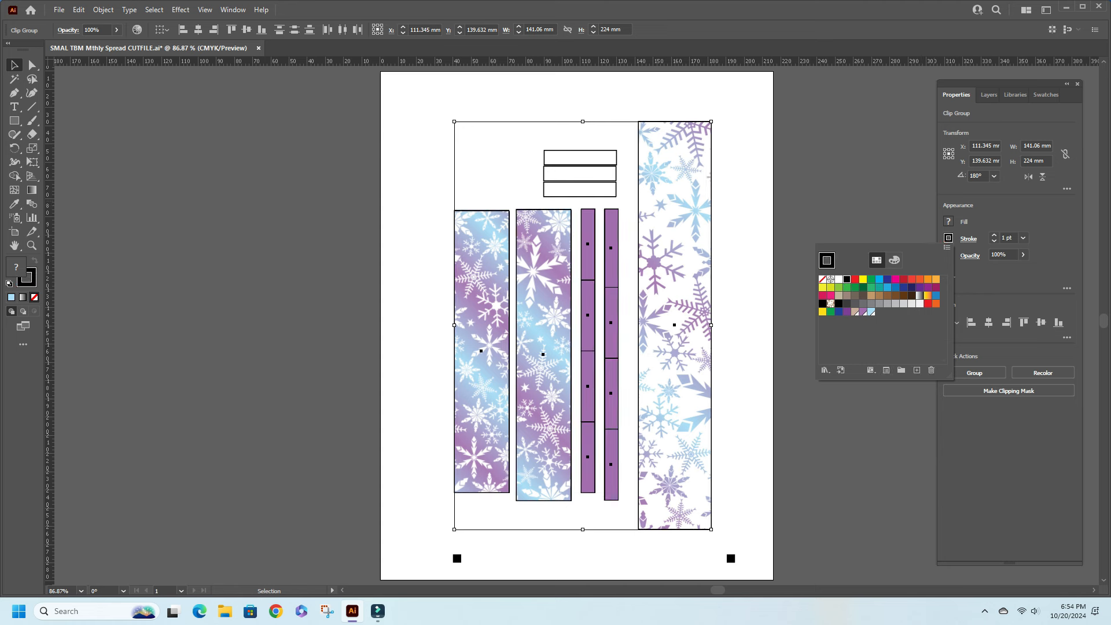
{"action": "left_click", "coordinate": [948, 221]}
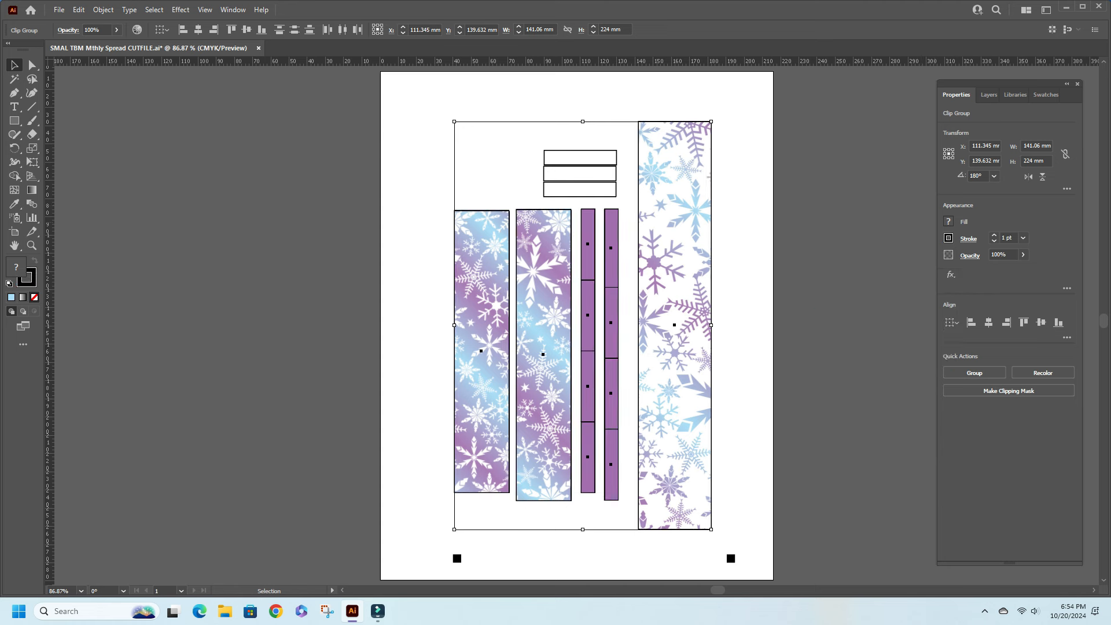
{"action": "left_click", "coordinate": [822, 262]}
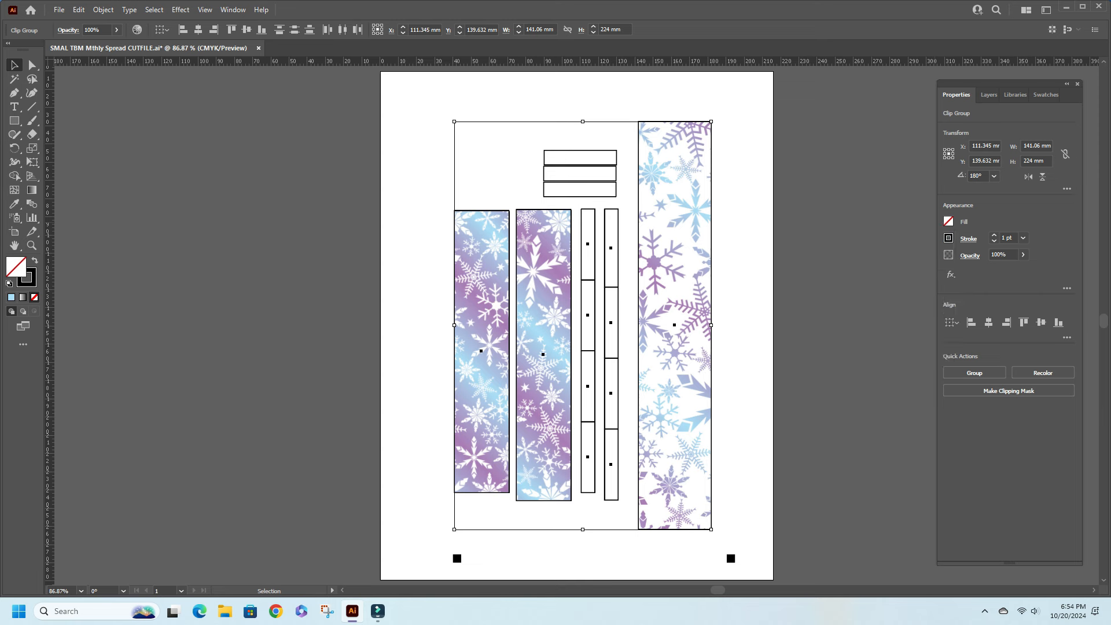
{"action": "key", "text": "ctrl+shift+a"}
- Delete the snowflake pattern images from the three clip groups in Layer 1, keeping their outlined clipping rectangles
{"action": "key", "text": "F7"}
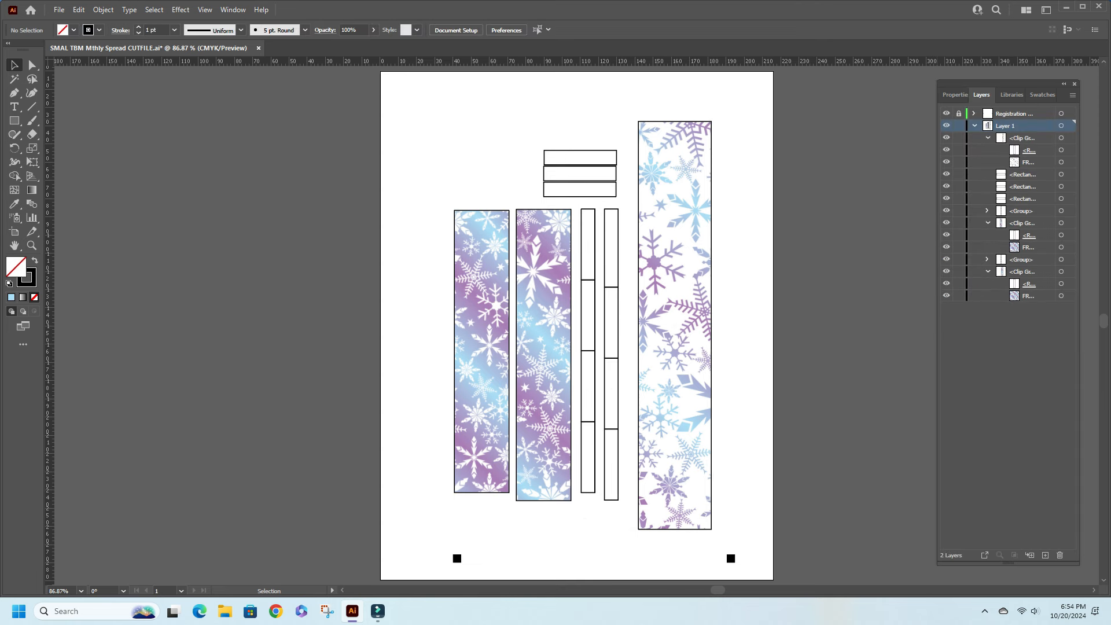
{"action": "left_click", "coordinate": [1062, 247]}
{"action": "key", "text": "Delete"}
{"action": "left_click", "coordinate": [1061, 284]}
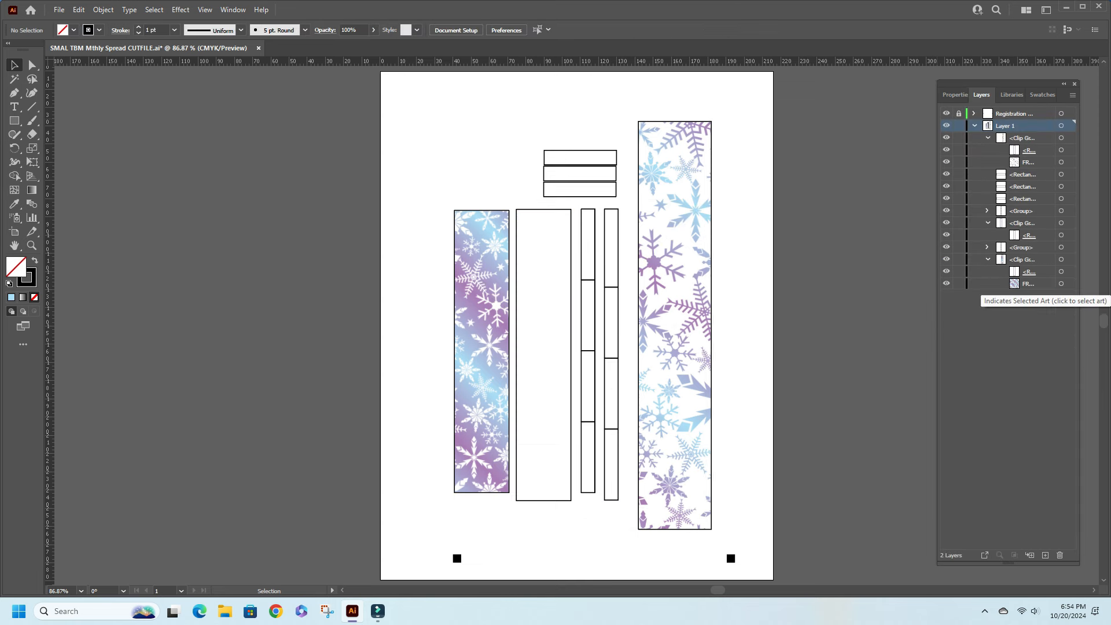
{"action": "key", "text": "Delete"}
{"action": "key", "text": "ctrl+shift+a"}
{"action": "left_click", "coordinate": [1062, 162]}
{"action": "key", "text": "Delete"}
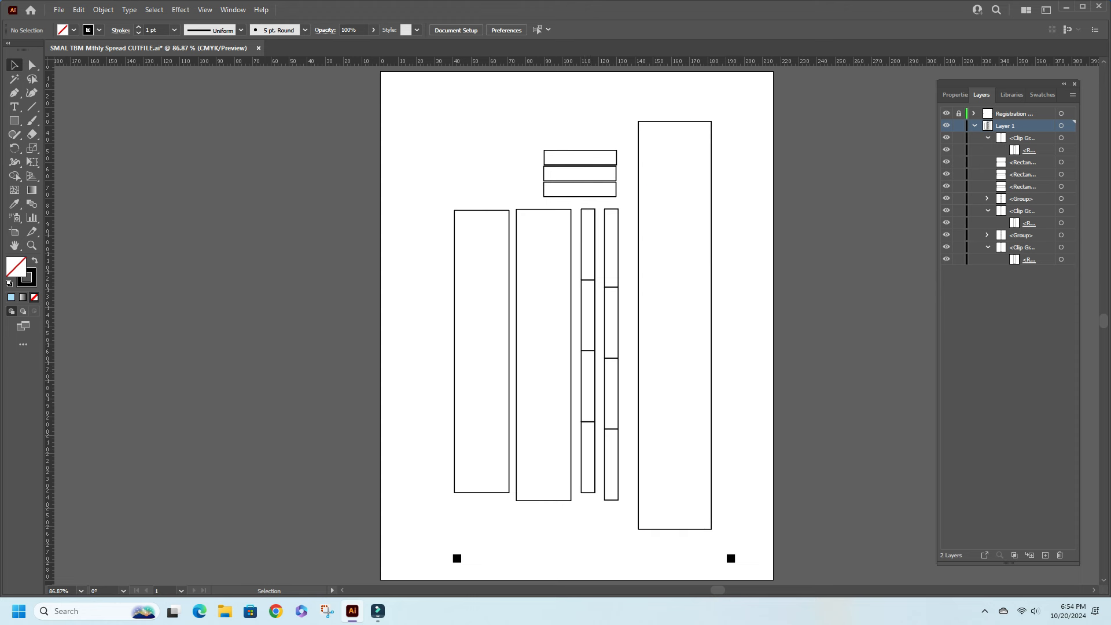
- Ungroup the four stacked boxes of the left narrow strip beside the wide rectangles
{"action": "left_click_drag", "start_coordinate": [579, 205], "coordinate": [599, 480]}
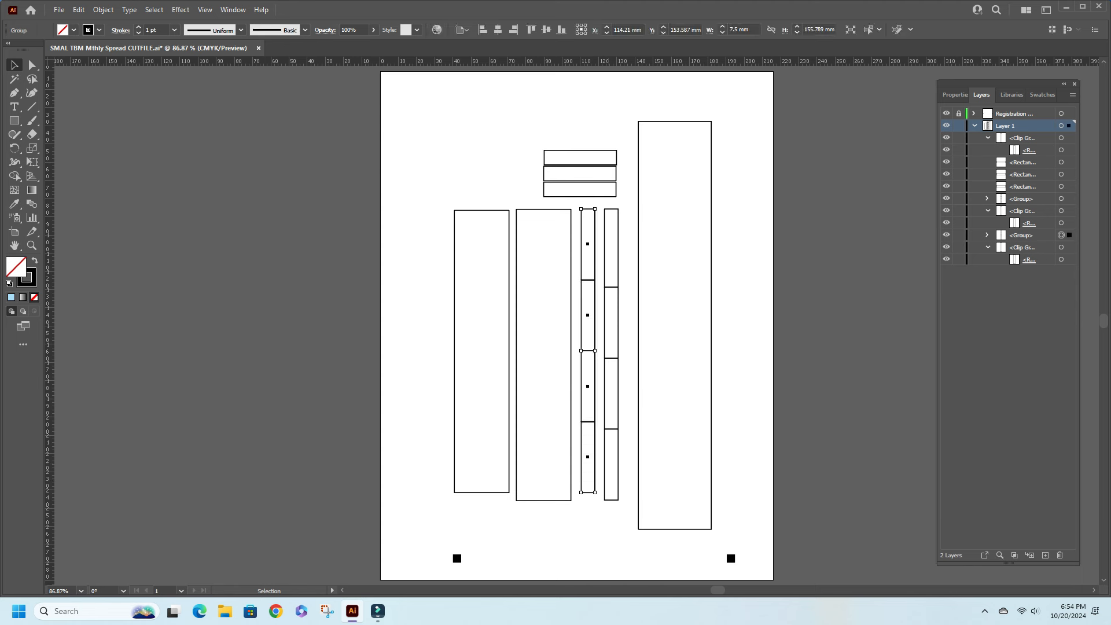
{"action": "left_click", "coordinate": [955, 95]}
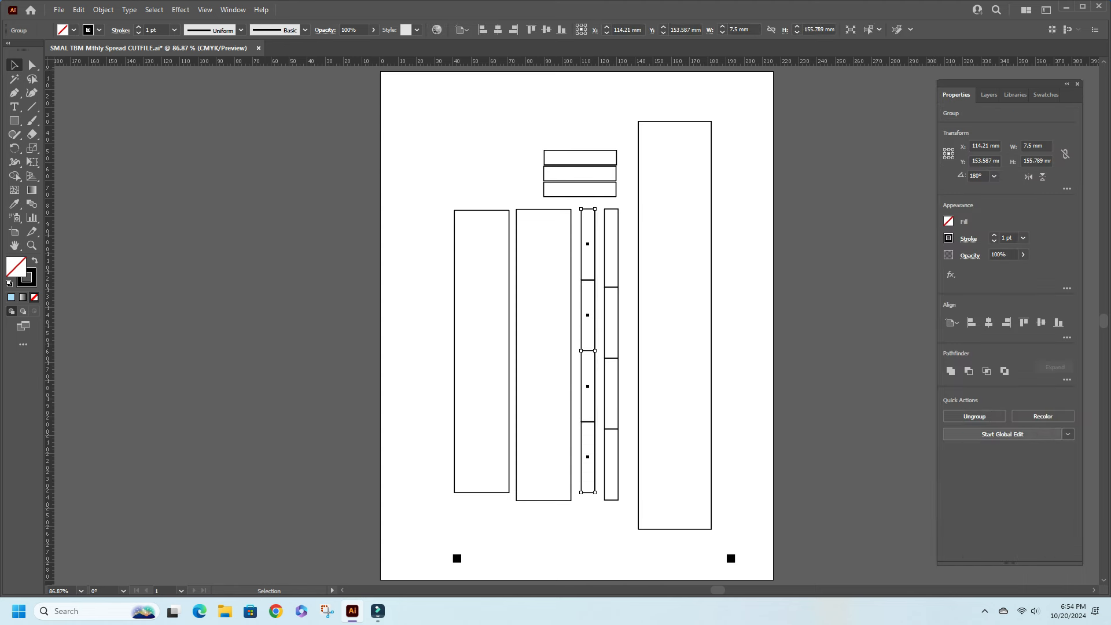
{"action": "left_click", "coordinate": [978, 416]}
{"action": "left_click", "coordinate": [851, 370]}
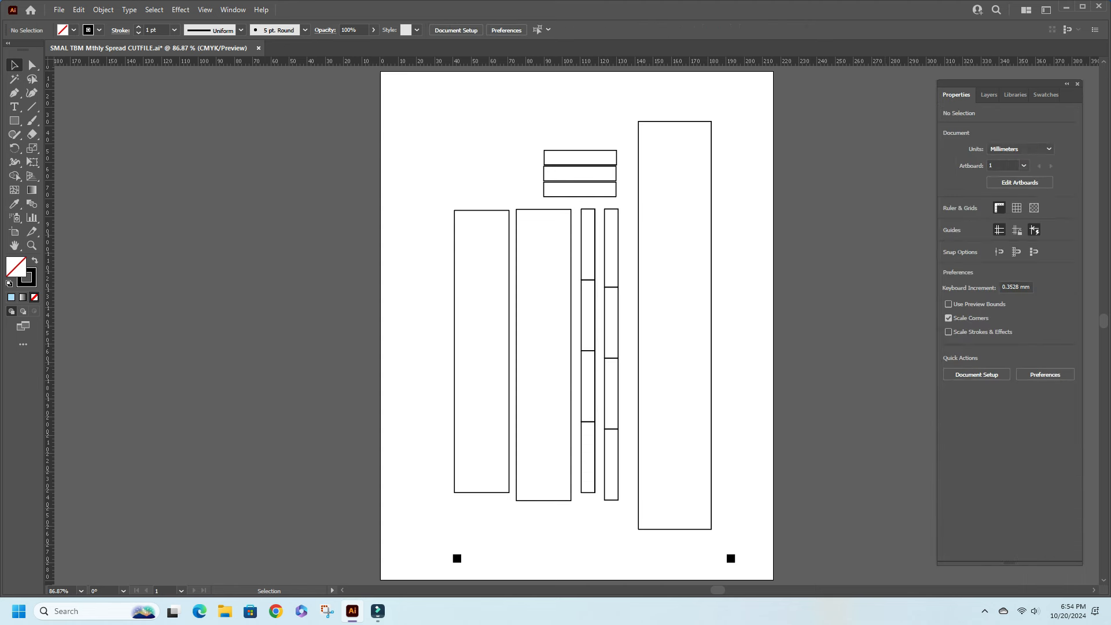
- Group the four stacked boxes of the narrow strip beside the wide rectangles
{"action": "left_click_drag", "start_coordinate": [578, 202], "coordinate": [599, 455]}
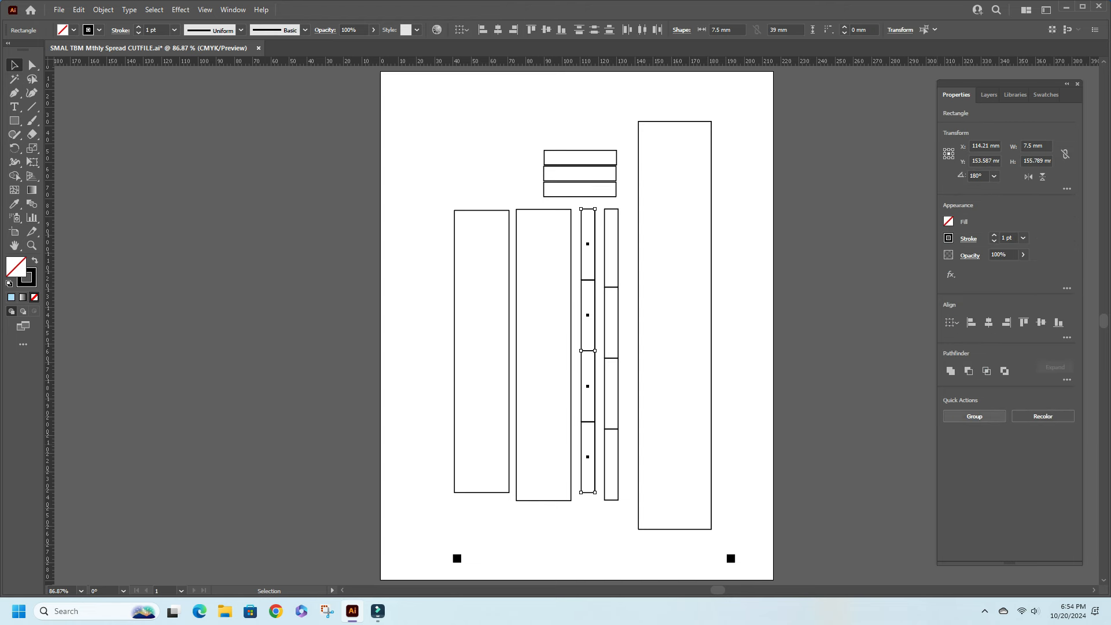
{"action": "left_click", "coordinate": [974, 417]}
{"action": "left_click", "coordinate": [851, 382]}
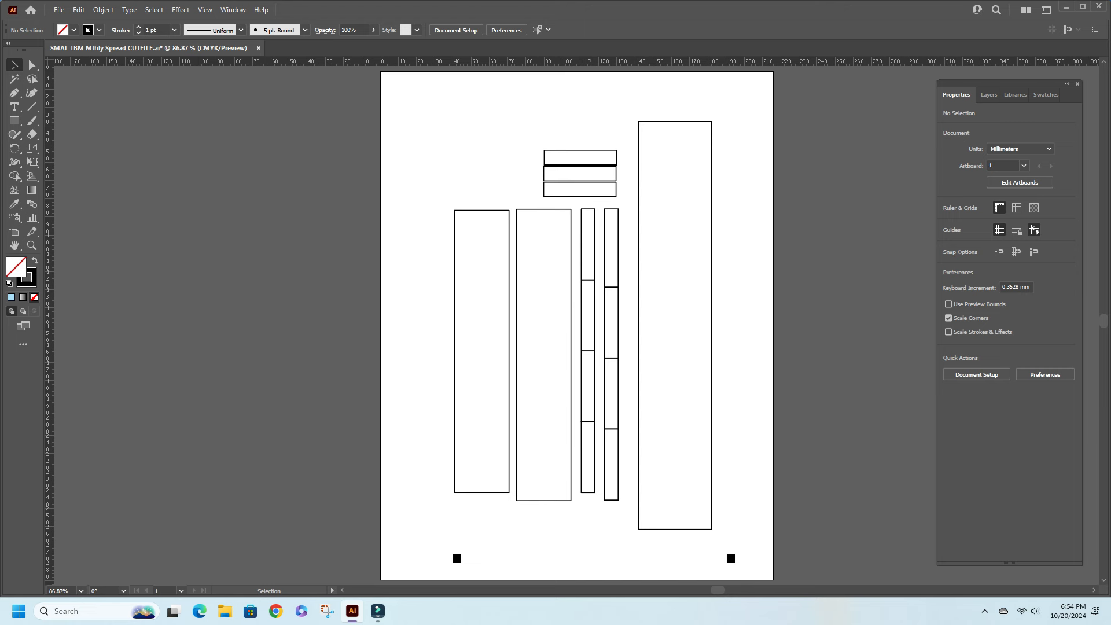
{"action": "left_click", "coordinate": [595, 351]}
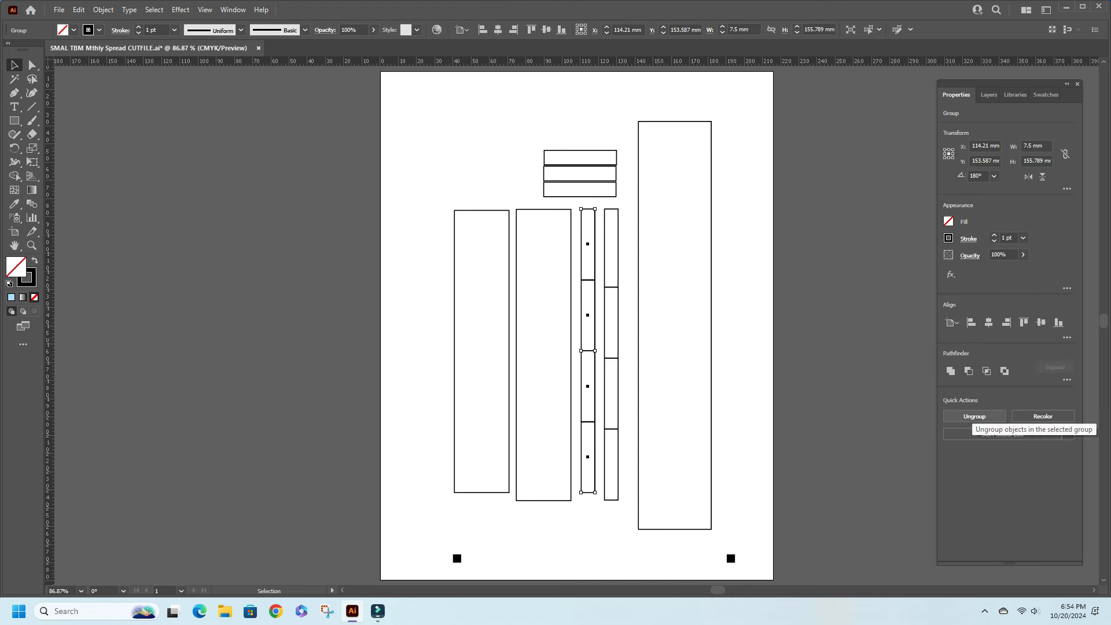
{"action": "left_click", "coordinate": [850, 384]}
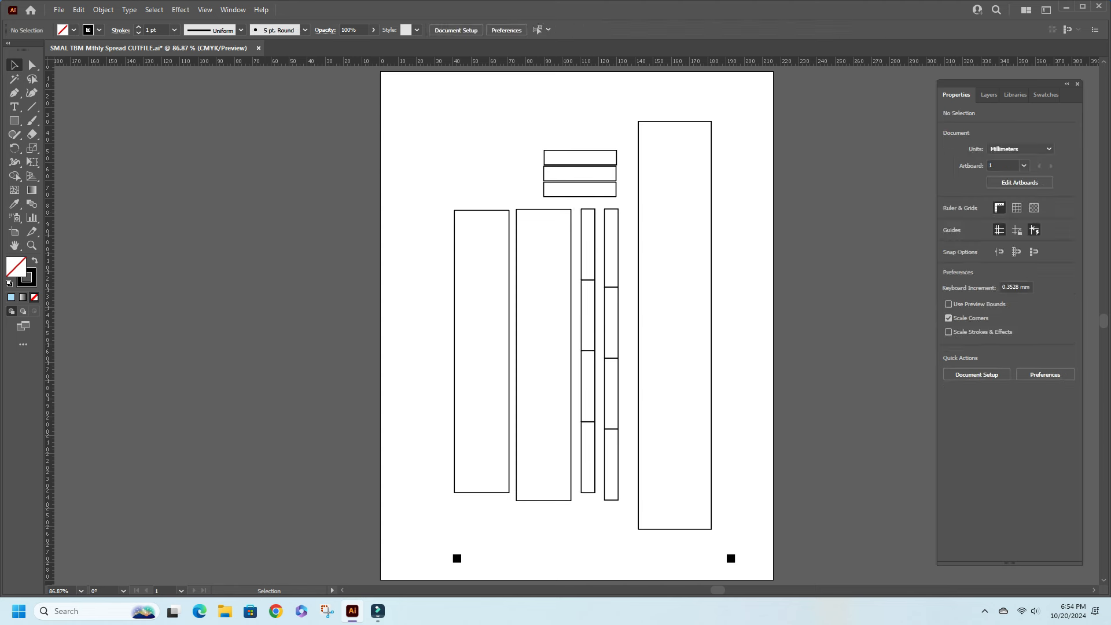
- Ungroup and regroup the four stacked boxes of the narrow strip nearest the tall rectangle
{"action": "left_click", "coordinate": [612, 358]}
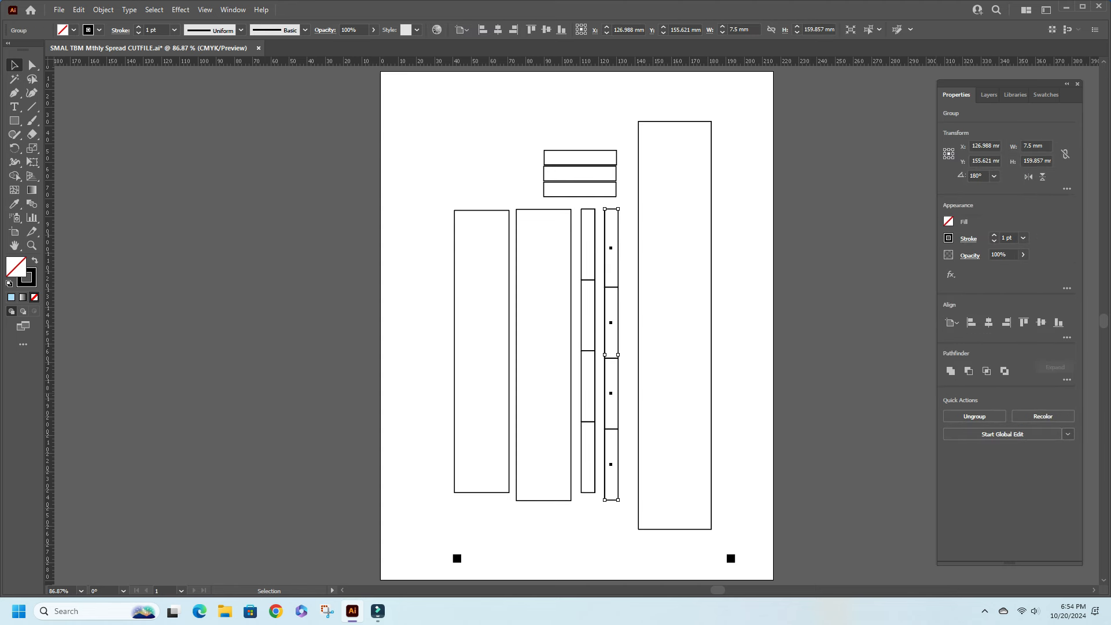
{"action": "left_click", "coordinate": [974, 417]}
{"action": "left_click", "coordinate": [862, 384]}
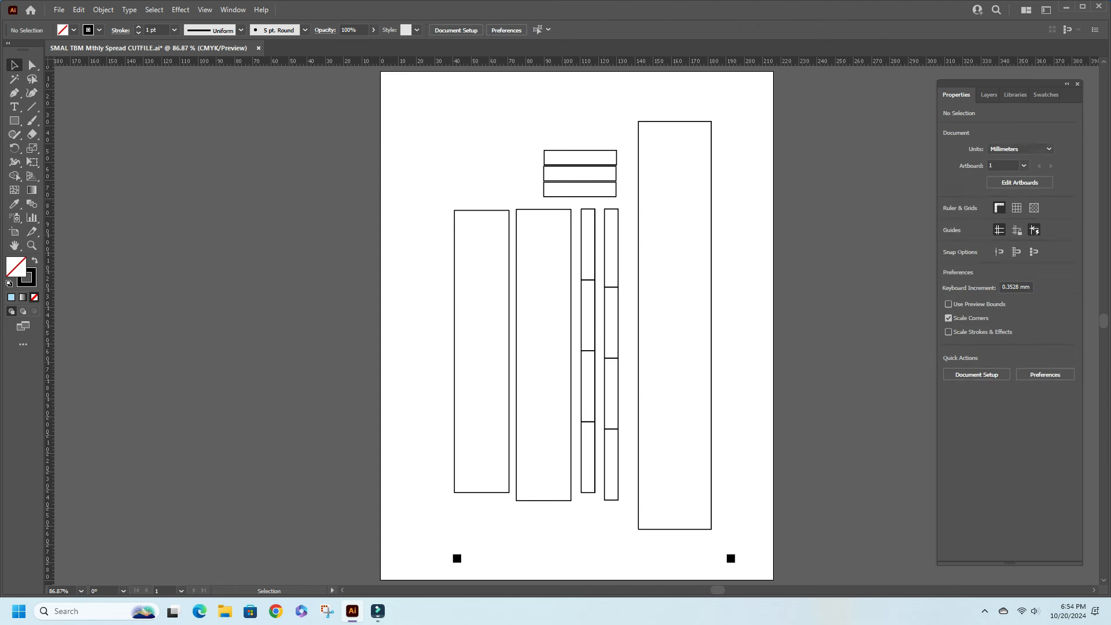
{"action": "left_click_drag", "start_coordinate": [600, 202], "coordinate": [622, 492]}
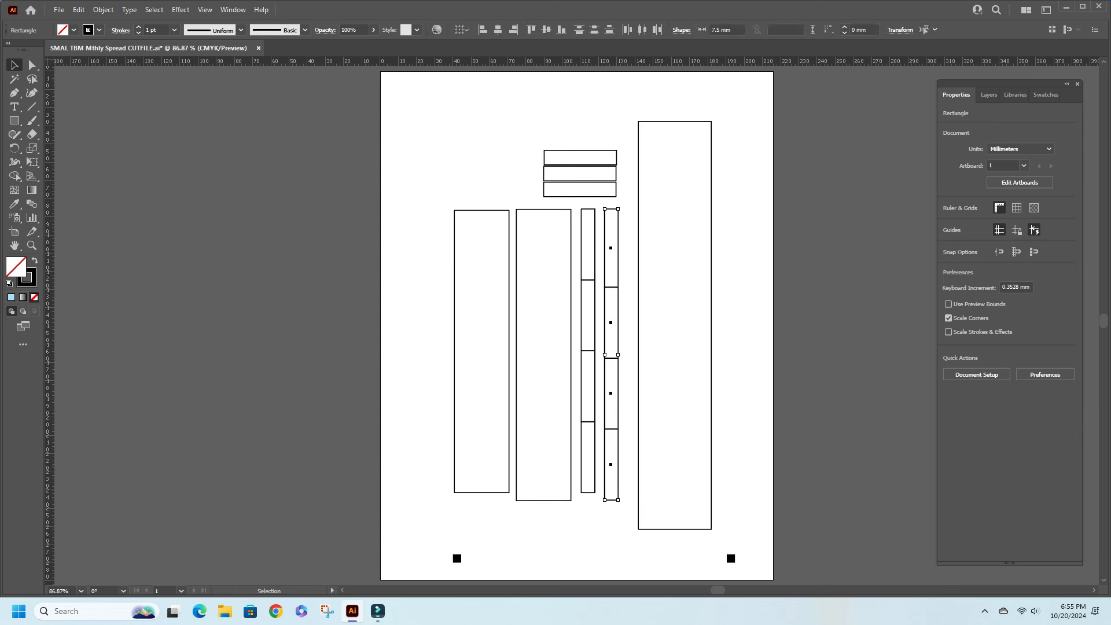
{"action": "left_click", "coordinate": [975, 416]}
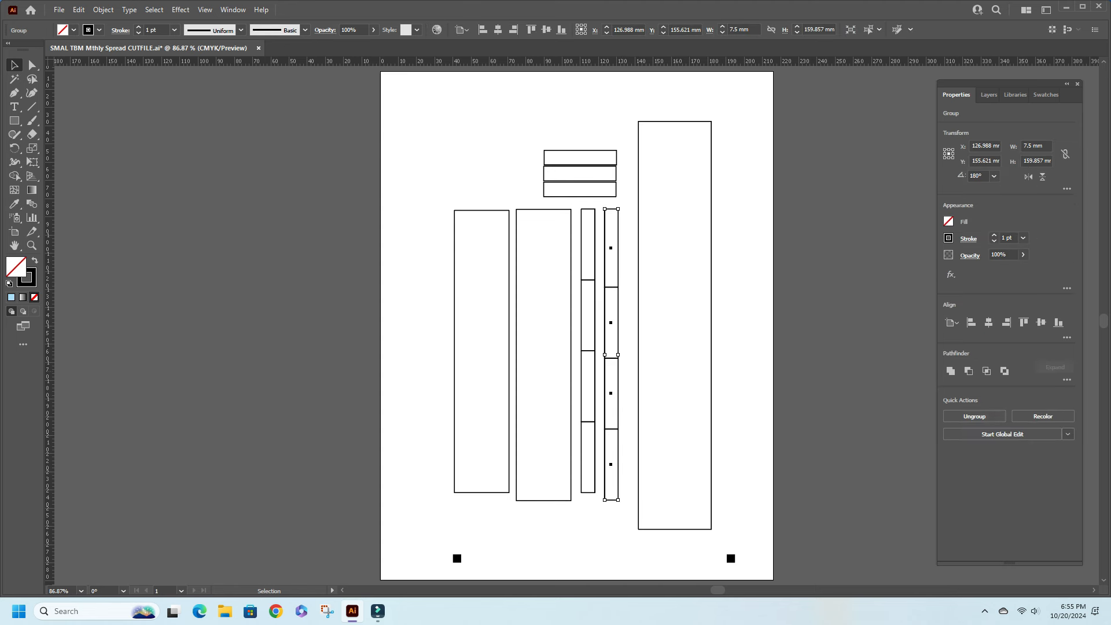
{"action": "left_click", "coordinate": [862, 388]}
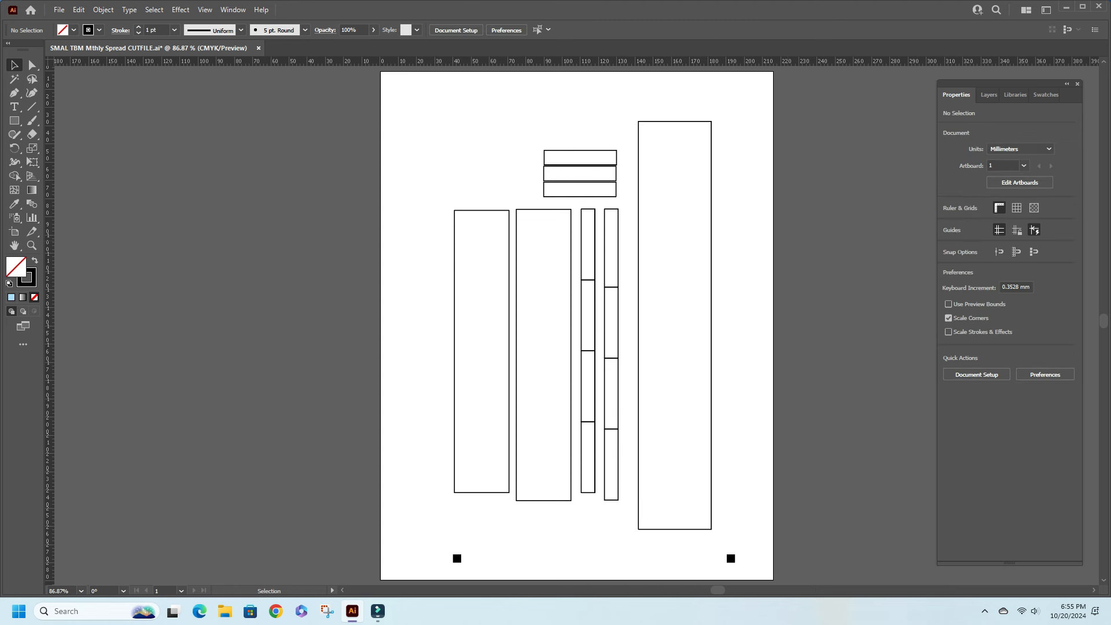
{"action": "left_click", "coordinate": [618, 382]}
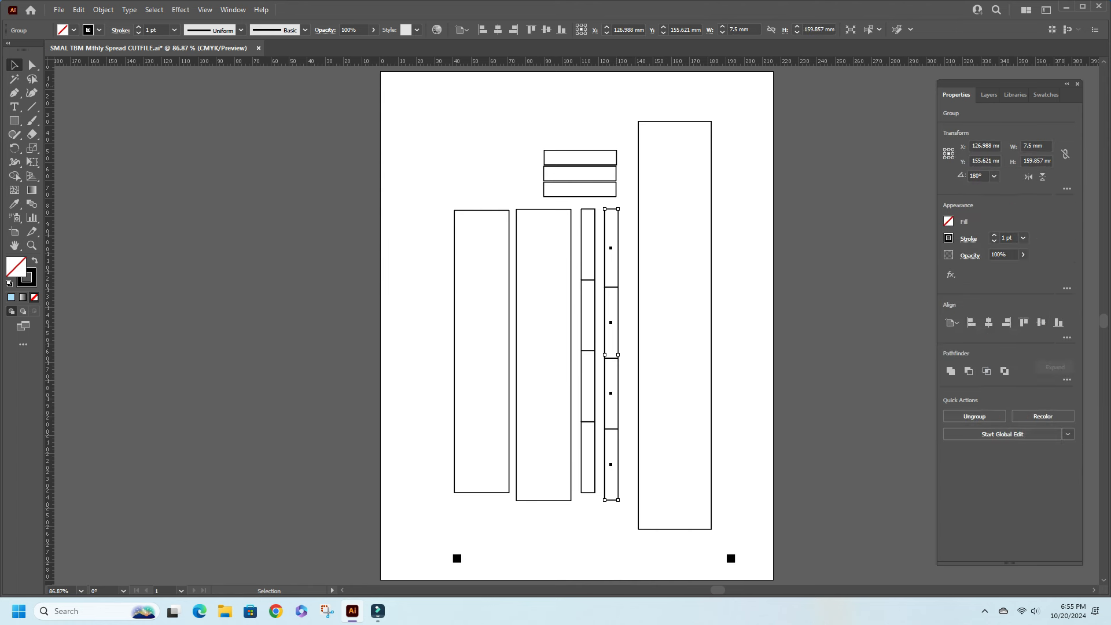
{"action": "left_click", "coordinate": [104, 139]}
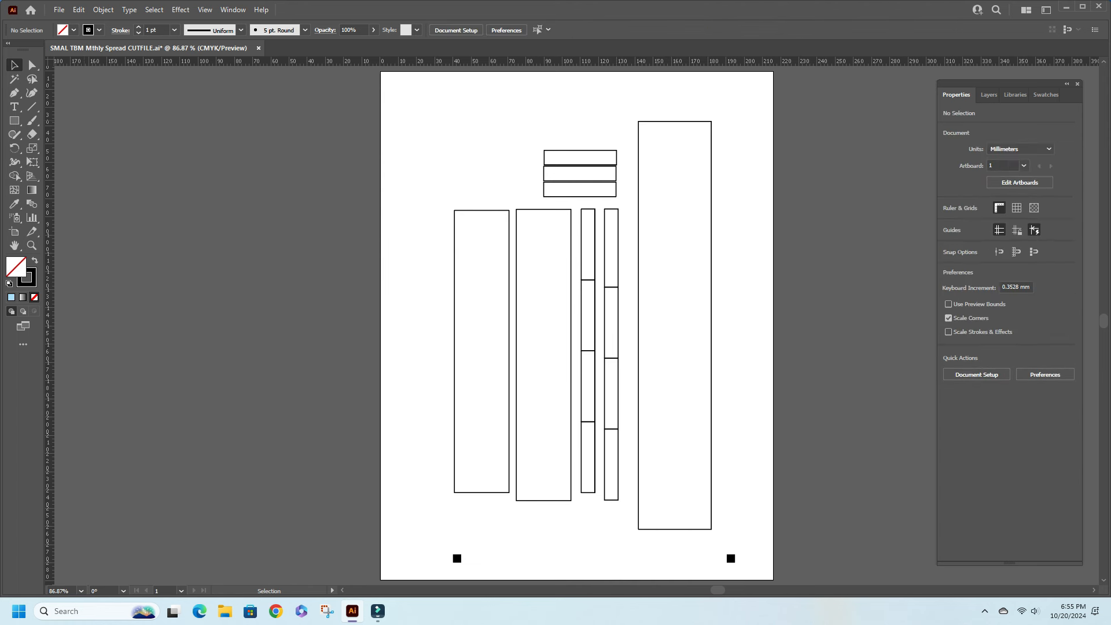
- Draw a rectangle over the narrow strip nearest the tall rectangle and widen it to the strip's outline, about 7.33 by 159.5 mm
{"action": "left_click", "coordinate": [14, 121]}
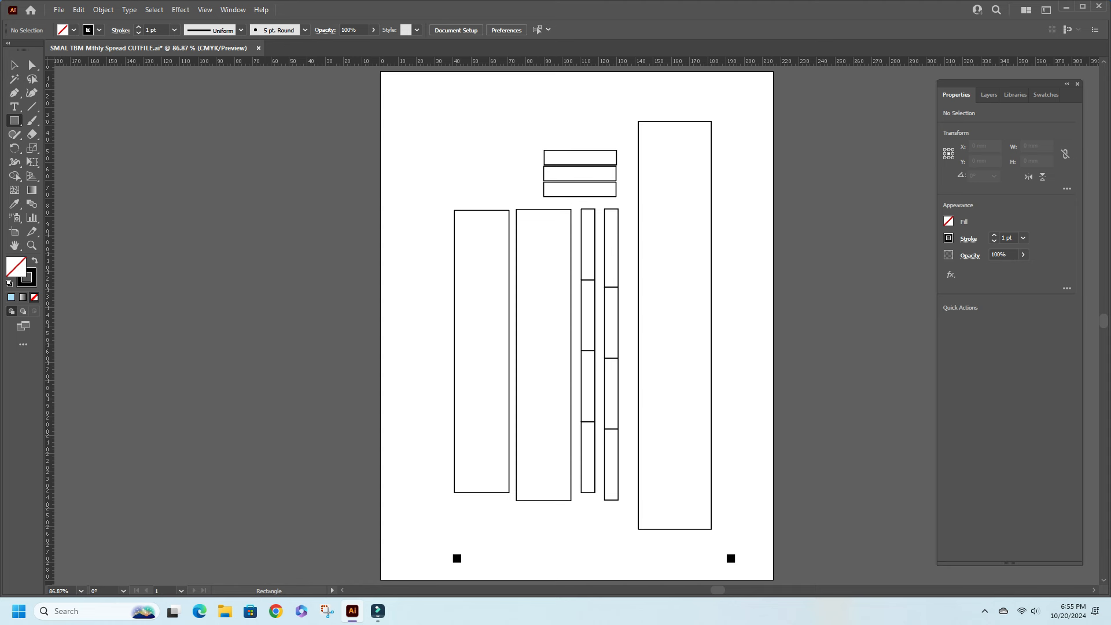
{"action": "mouse_move", "coordinate": [604, 208]}
{"action": "left_mouse_down"}
{"action": "mouse_move", "coordinate": [619, 288]}
{"action": "mouse_move", "coordinate": [617, 499]}
{"action": "left_mouse_up"}
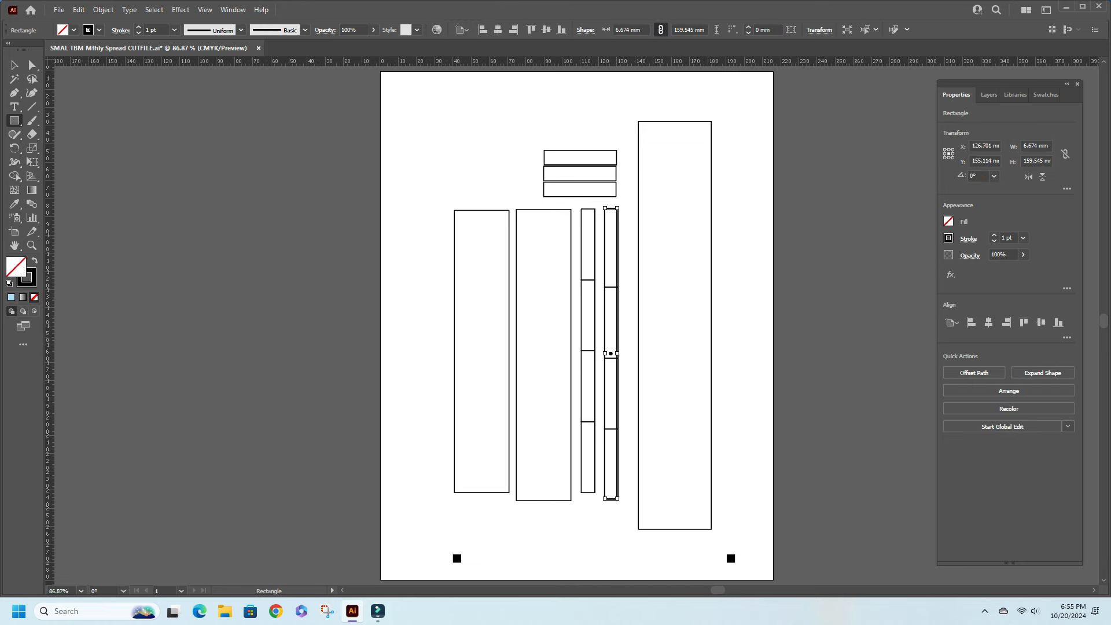
{"action": "key", "text": "ctrl+plus"}
{"action": "key", "text": "ctrl+plus"}
{"action": "key", "text": "ctrl+plus"}
{"action": "key", "text": "ctrl+plus"}
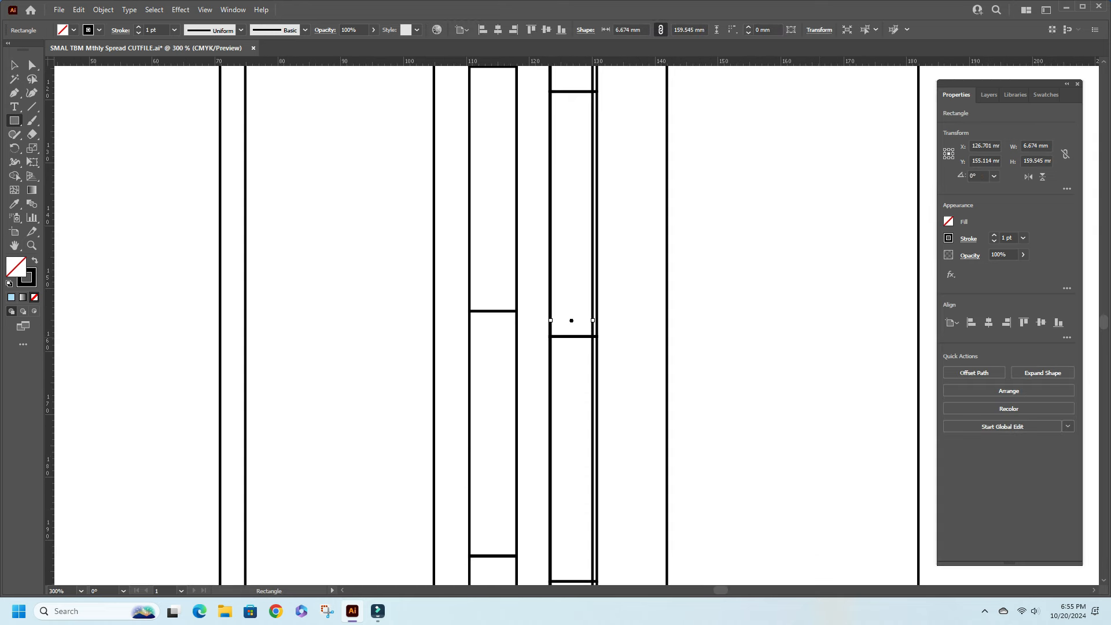
{"action": "scroll", "coordinate": [486, 324], "scroll_direction": "up", "scroll_amount": 5}
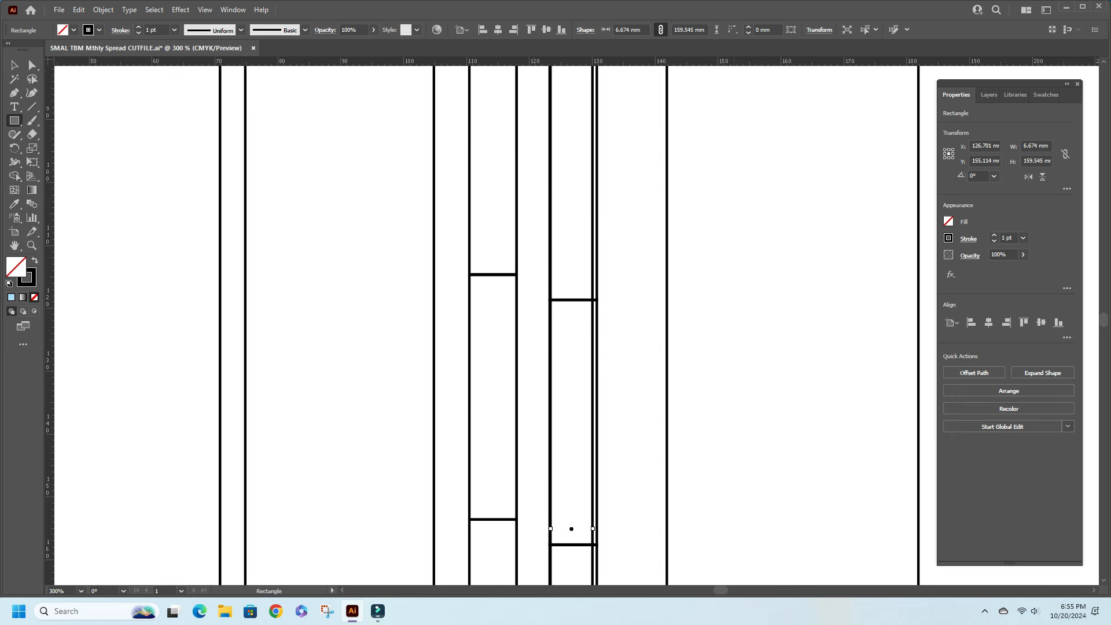
{"action": "key", "text": "v"}
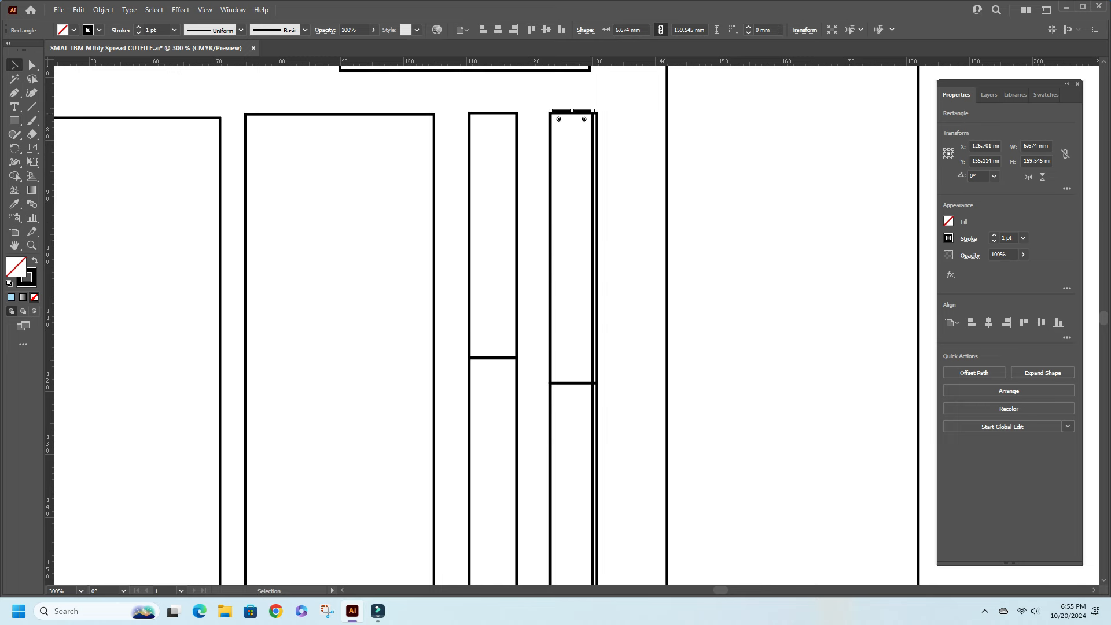
{"action": "scroll", "coordinate": [486, 324], "scroll_direction": "down", "scroll_amount": 2}
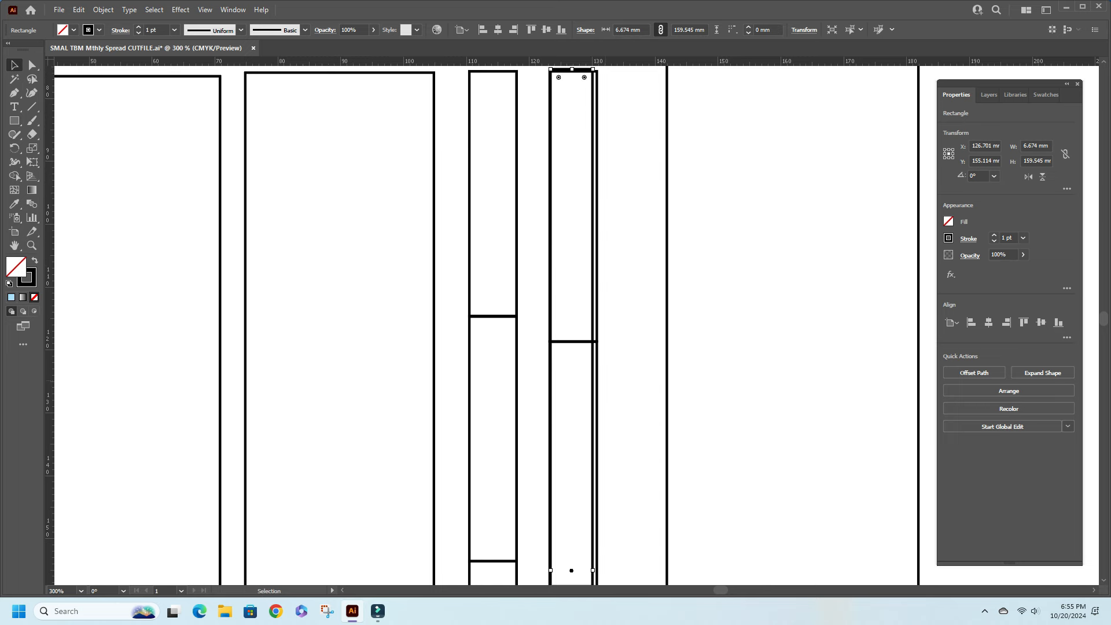
{"action": "left_click_drag", "start_coordinate": [592, 514], "coordinate": [596, 514]}
{"action": "scroll", "coordinate": [596, 515], "scroll_direction": "up", "scroll_amount": 2}
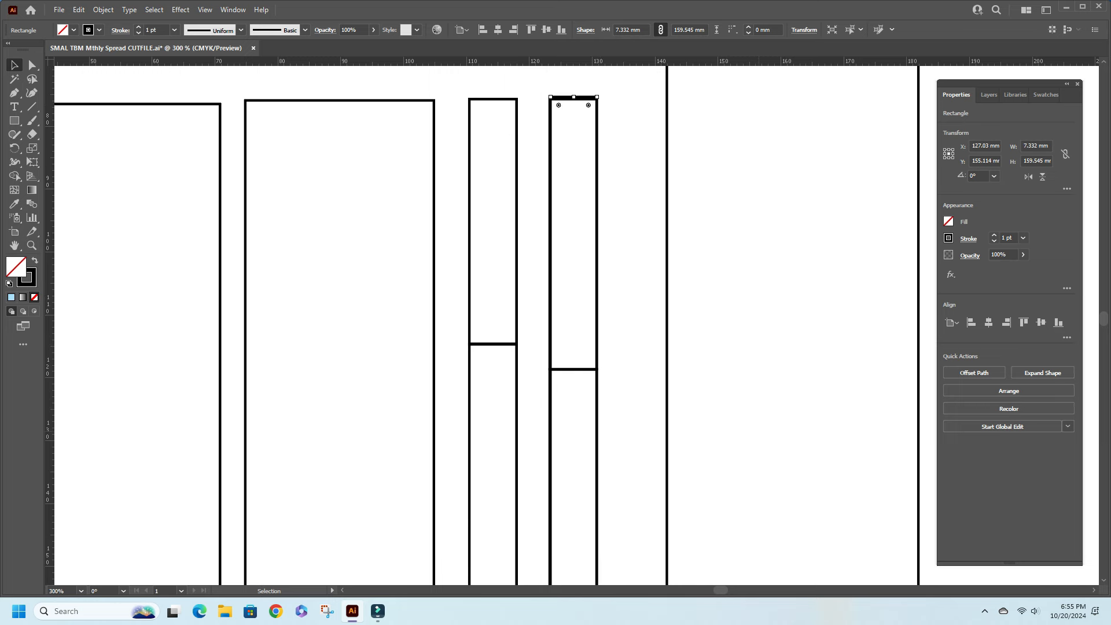
- Delete the tall rectangle's clip group from Layer 1 and undo that deletion
{"action": "left_click", "coordinate": [989, 94]}
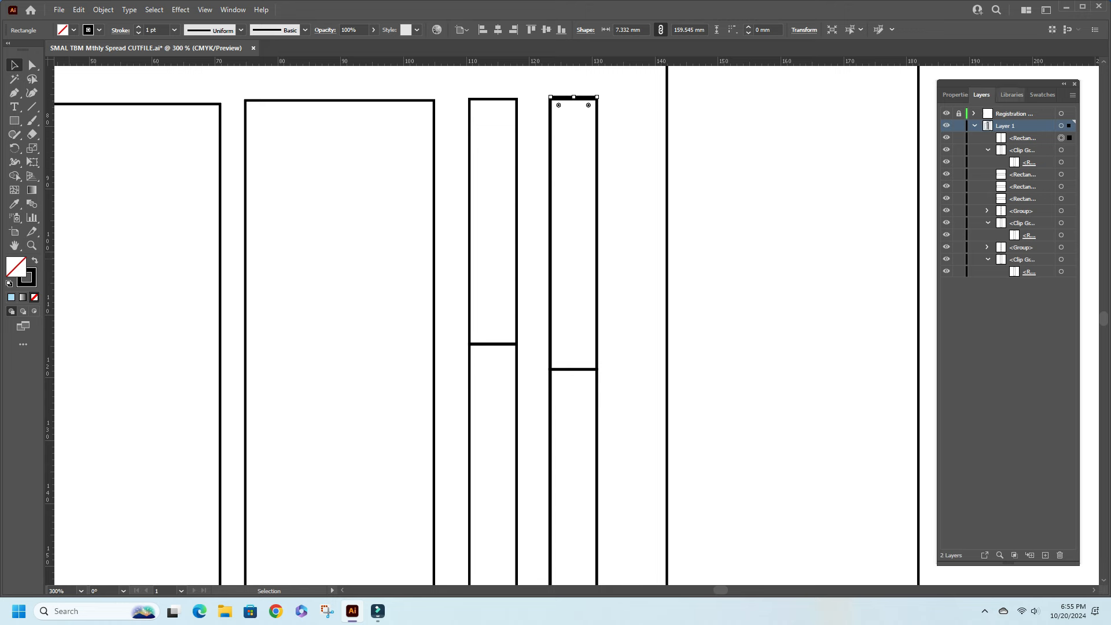
{"action": "left_click", "coordinate": [1061, 150]}
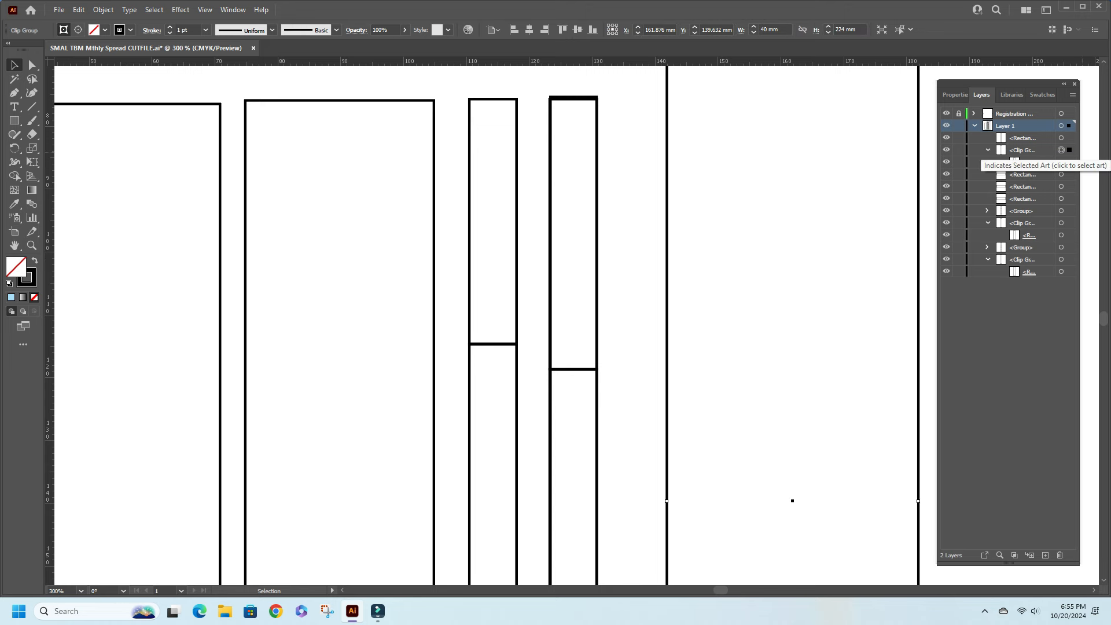
{"action": "key", "text": "Delete"}
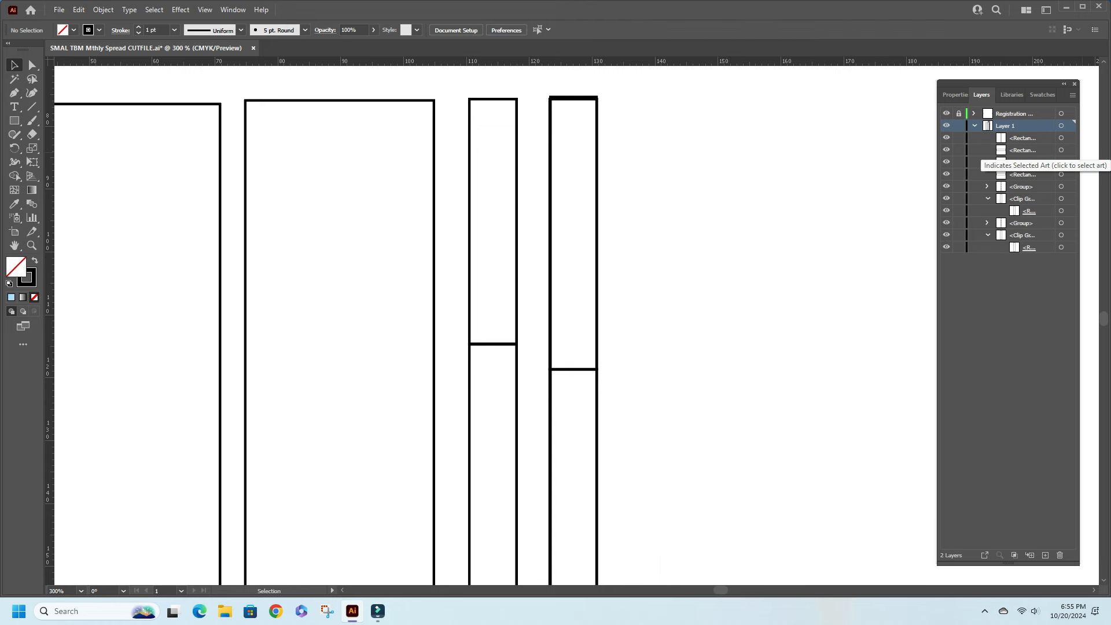
{"action": "key", "text": "ctrl+z"}
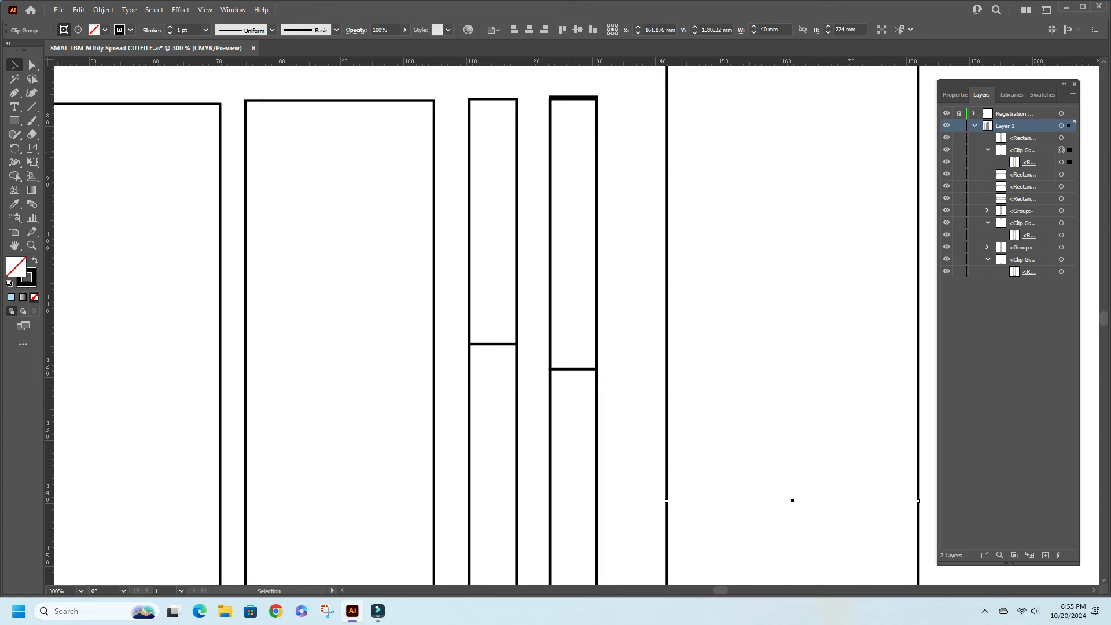
- Delete the old group of four stacked boxes beneath the newly drawn narrow rectangle
{"action": "left_click", "coordinate": [571, 369]}
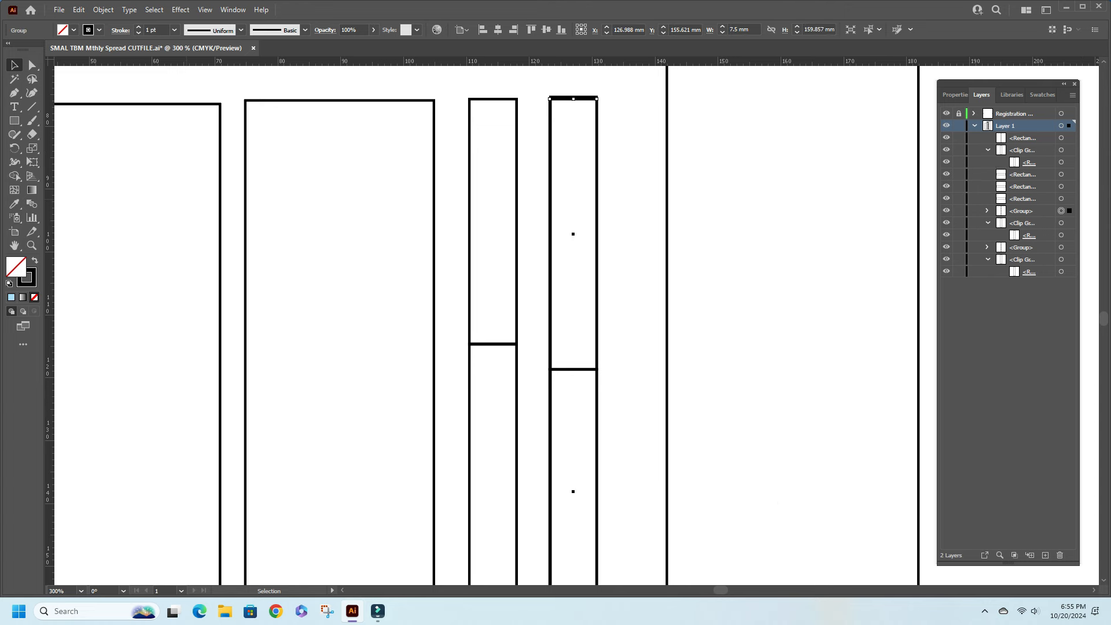
{"action": "key", "text": "Delete"}
{"action": "key", "text": "minus"}
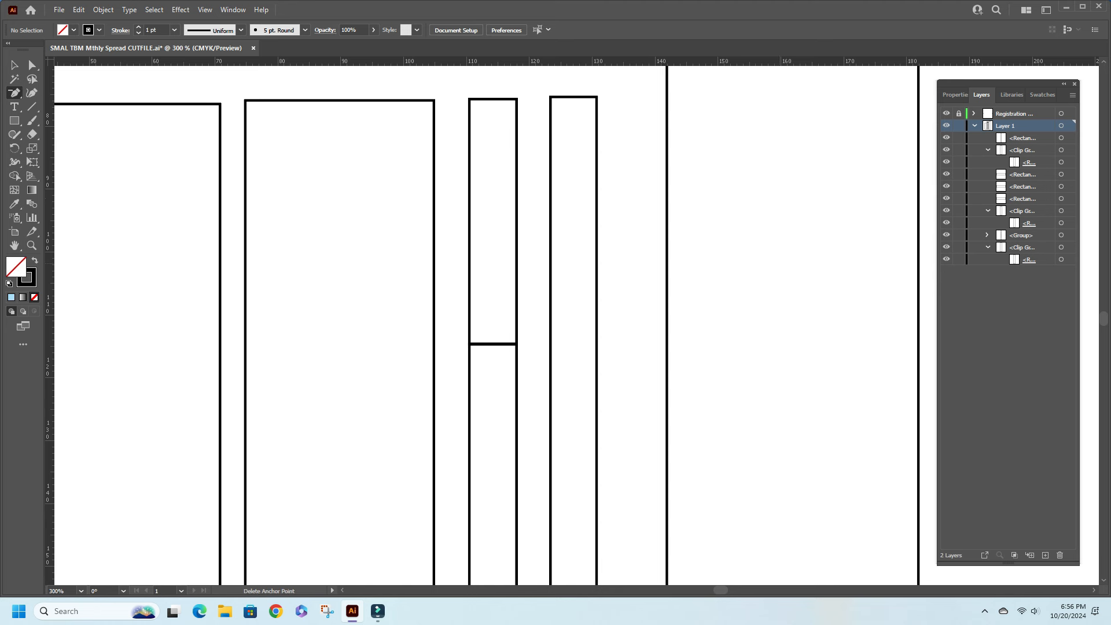
{"action": "key", "text": "v"}
{"action": "key", "text": "minus"}
{"action": "key", "text": "ctrl+0"}
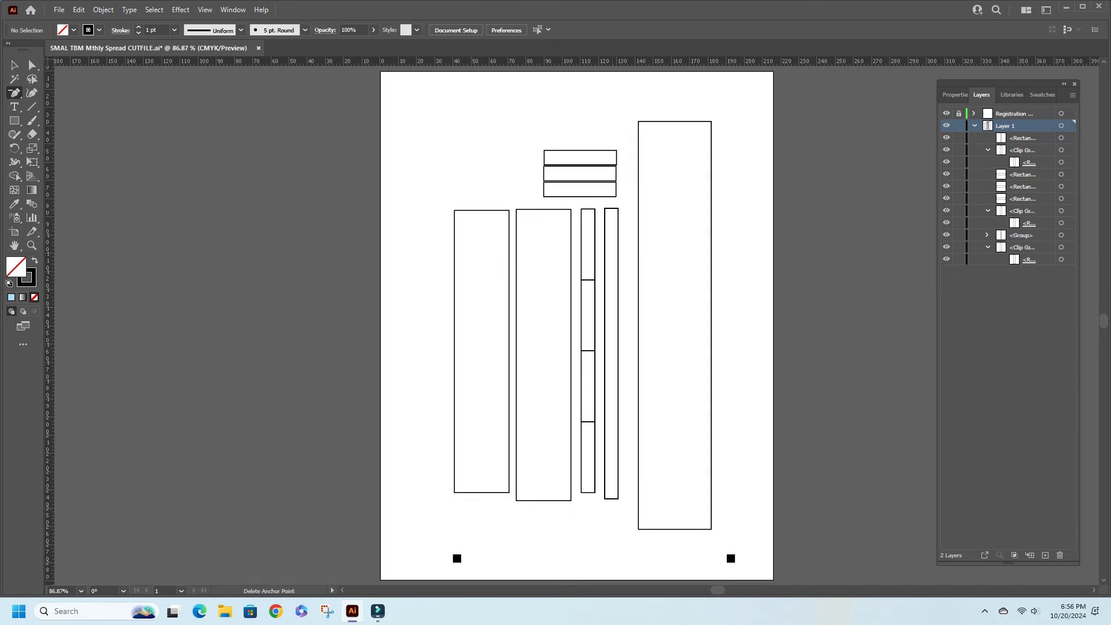
- Draw a rectangle about 7 mm wide and 153.8 mm high over the remaining divided narrow strip
{"action": "left_click", "coordinate": [588, 243], "text": "ctrl"}
{"action": "key", "text": "m"}
{"action": "left_click_drag", "start_coordinate": [581, 211], "coordinate": [595, 492]}
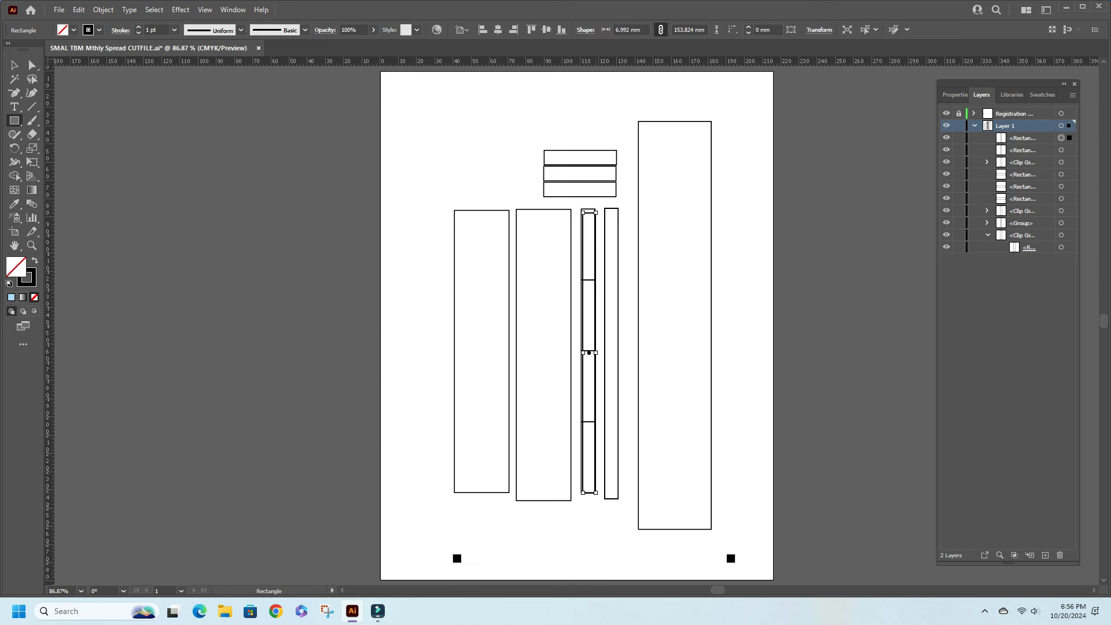
- Extend the new rectangle's top and left edges to the divided strip's outline, making it about 7.92 by 156 mm
{"action": "key", "text": "ctrl+plus"}
{"action": "key", "text": "ctrl+plus"}
{"action": "key", "text": "ctrl+plus"}
{"action": "key", "text": "ctrl+plus"}
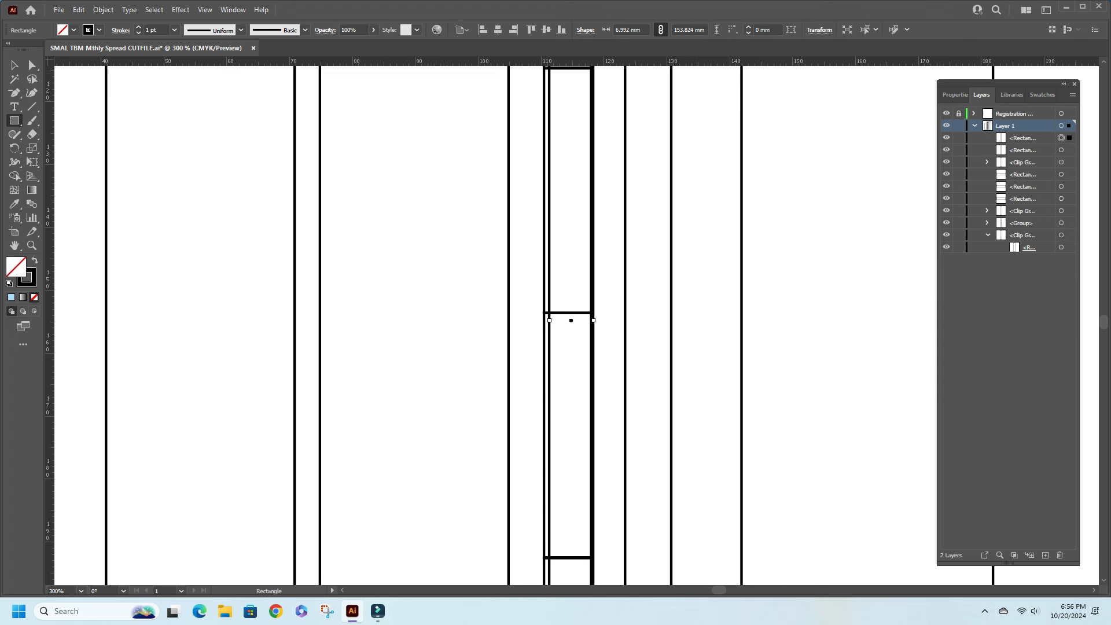
{"action": "key", "text": "v"}
{"action": "scroll", "coordinate": [577, 326], "scroll_direction": "up", "scroll_amount": 20}
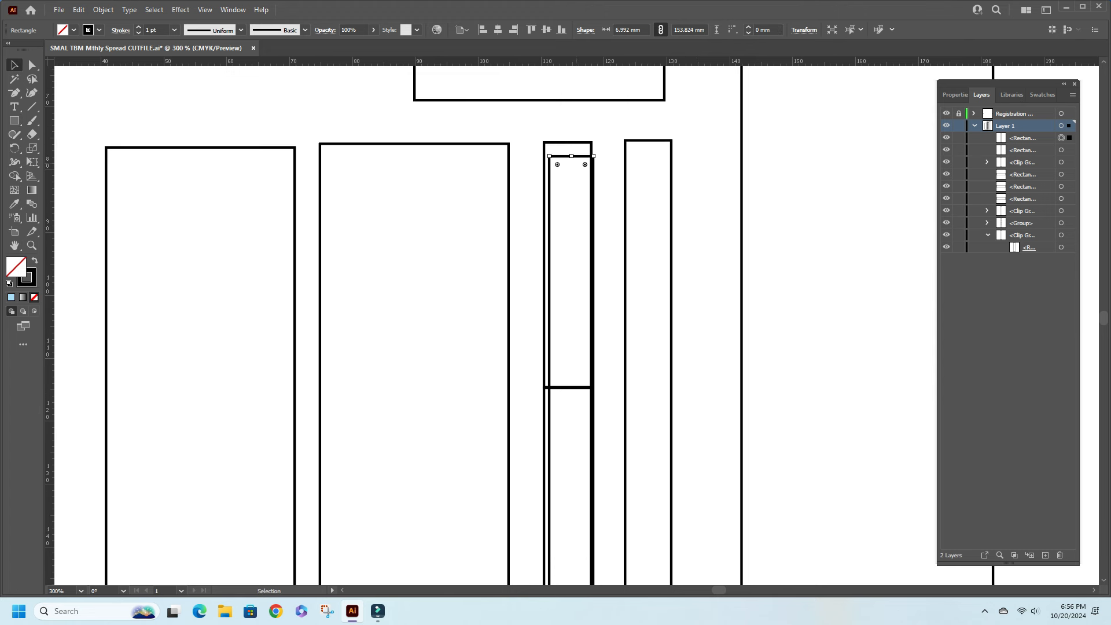
{"action": "left_click_drag", "start_coordinate": [572, 156], "coordinate": [571, 142]}
{"action": "scroll", "coordinate": [571, 324], "scroll_direction": "down", "scroll_amount": 20}
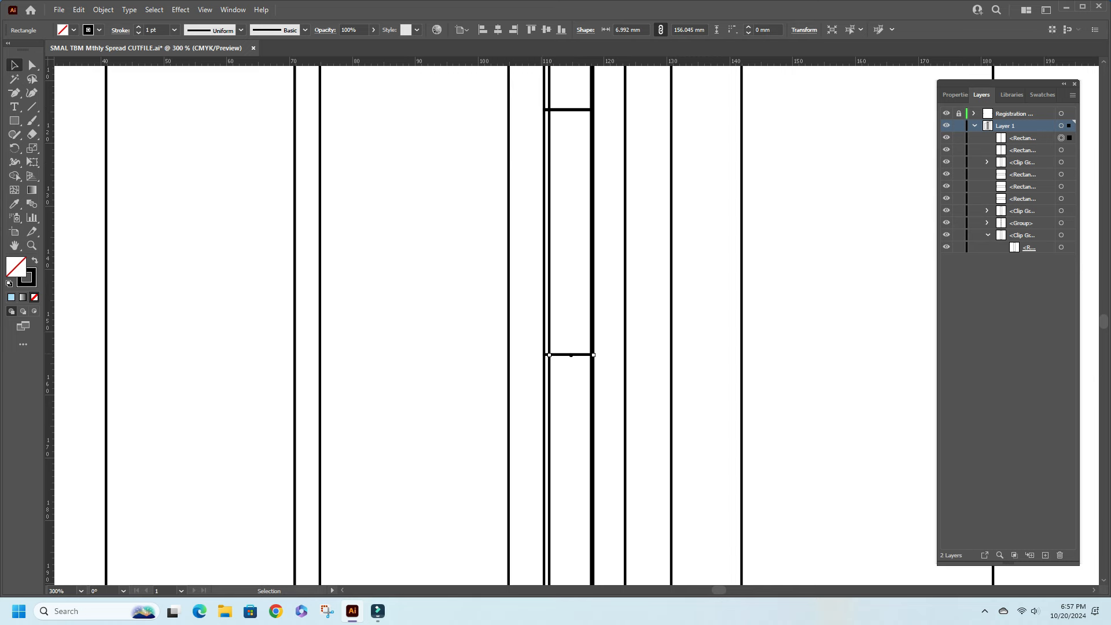
{"action": "left_click_drag", "start_coordinate": [571, 355], "coordinate": [567, 356]}
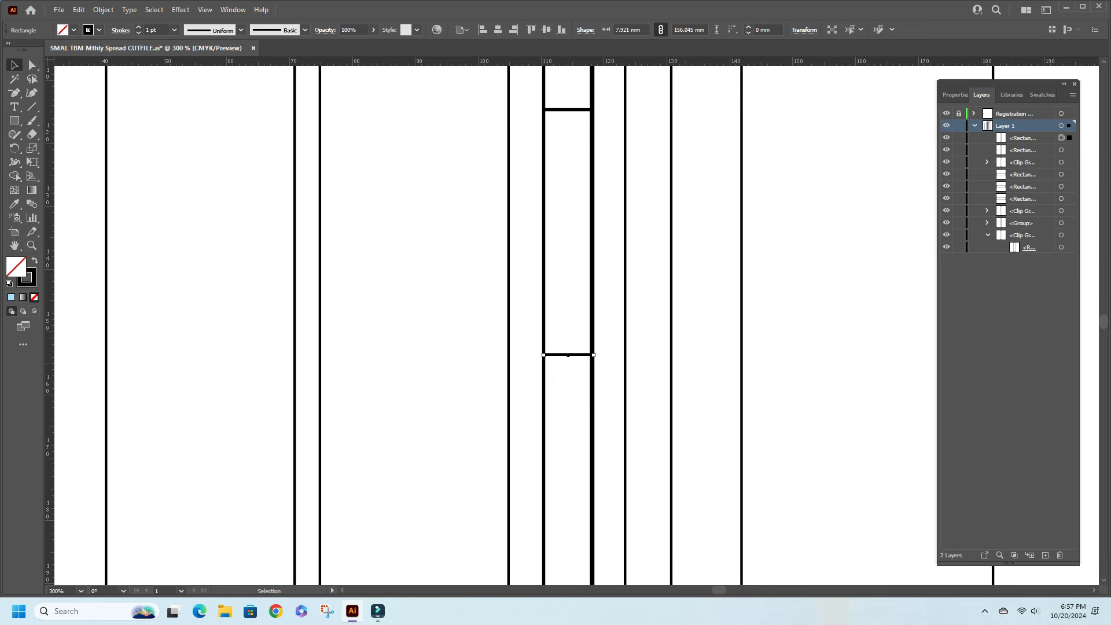
- Delete the remaining group of four stacked boxes from Layer 1, keeping the single rectangle drawn over it
{"action": "key", "text": "ctrl+0"}
{"action": "left_click", "coordinate": [1069, 223]}
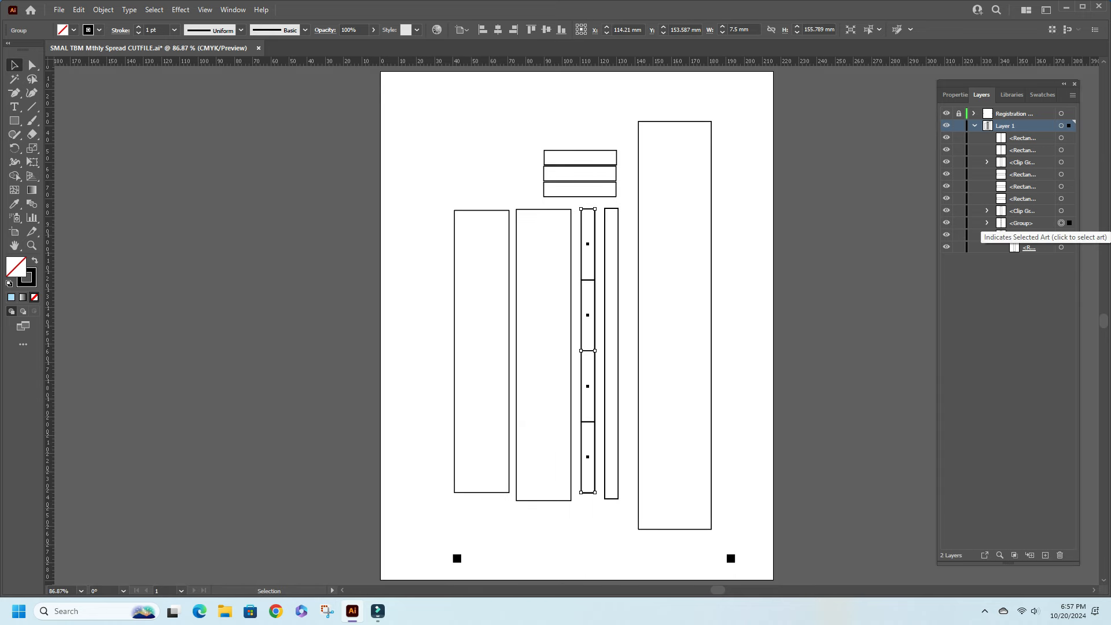
{"action": "key", "text": "Delete"}
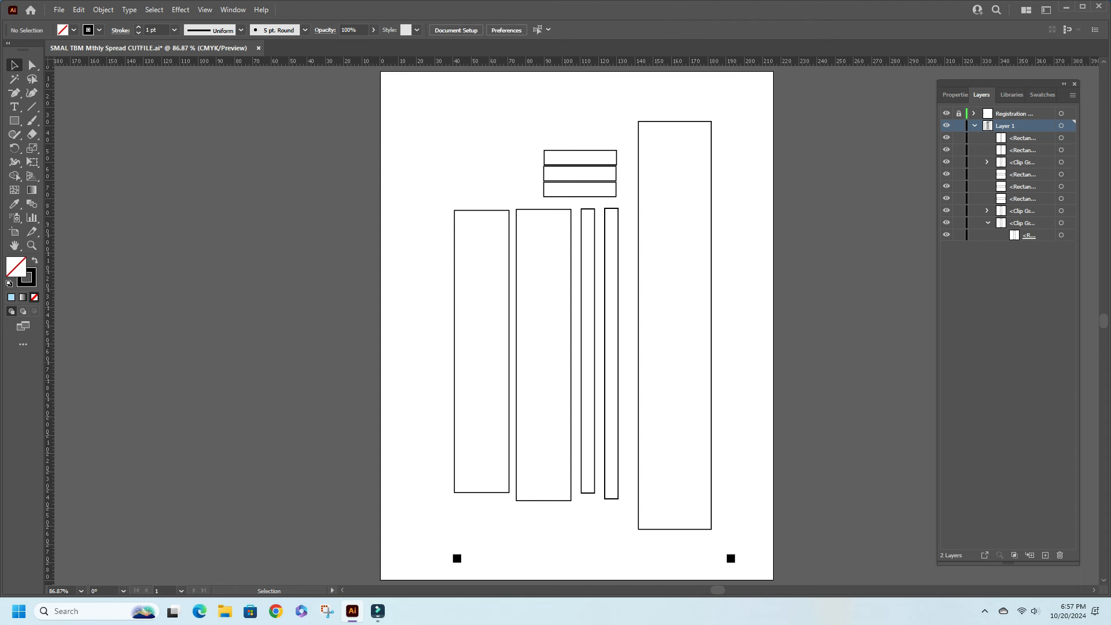
- Release the clipping mask on the tallest, widest rectangle so it becomes a plain rectangle in Layer 1
{"action": "left_click", "coordinate": [1068, 162]}
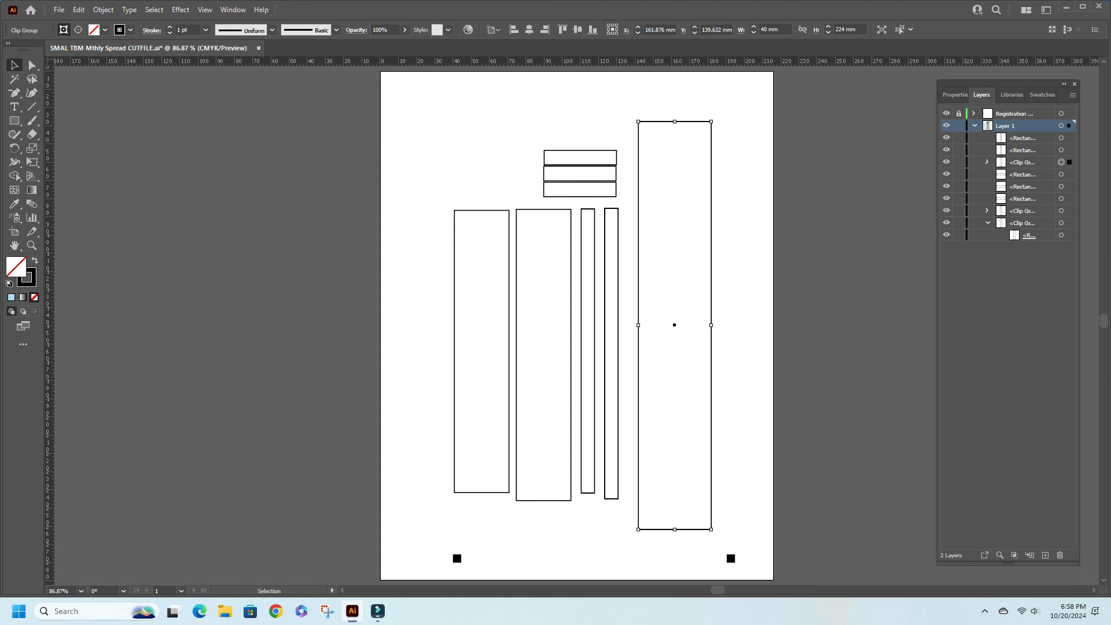
{"action": "left_click", "coordinate": [987, 162]}
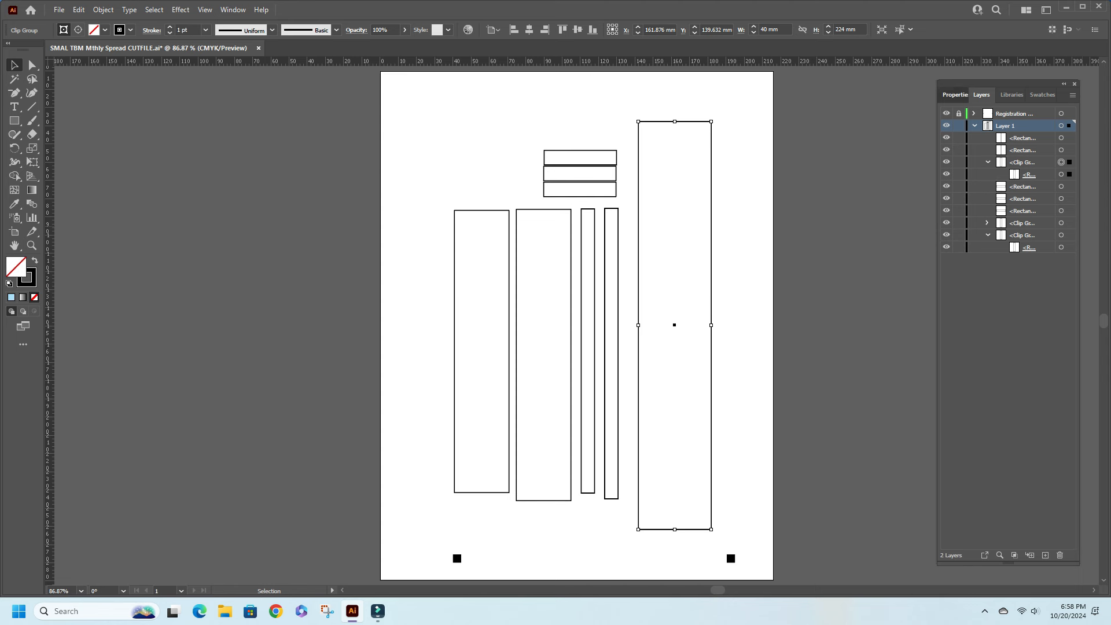
{"action": "left_click", "coordinate": [955, 94]}
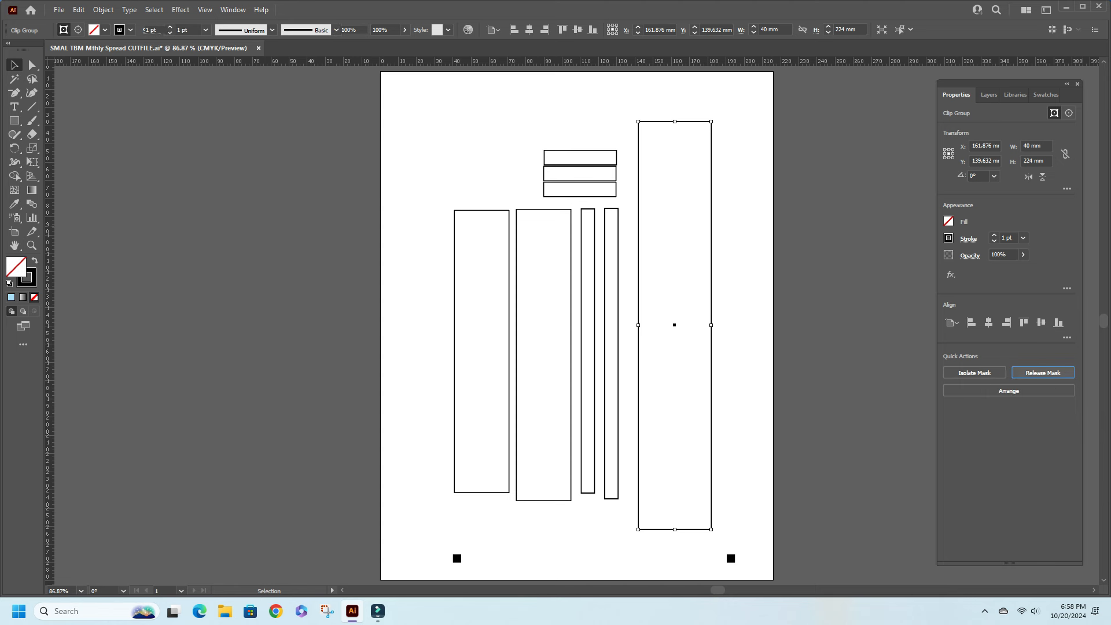
{"action": "left_click", "coordinate": [1042, 372]}
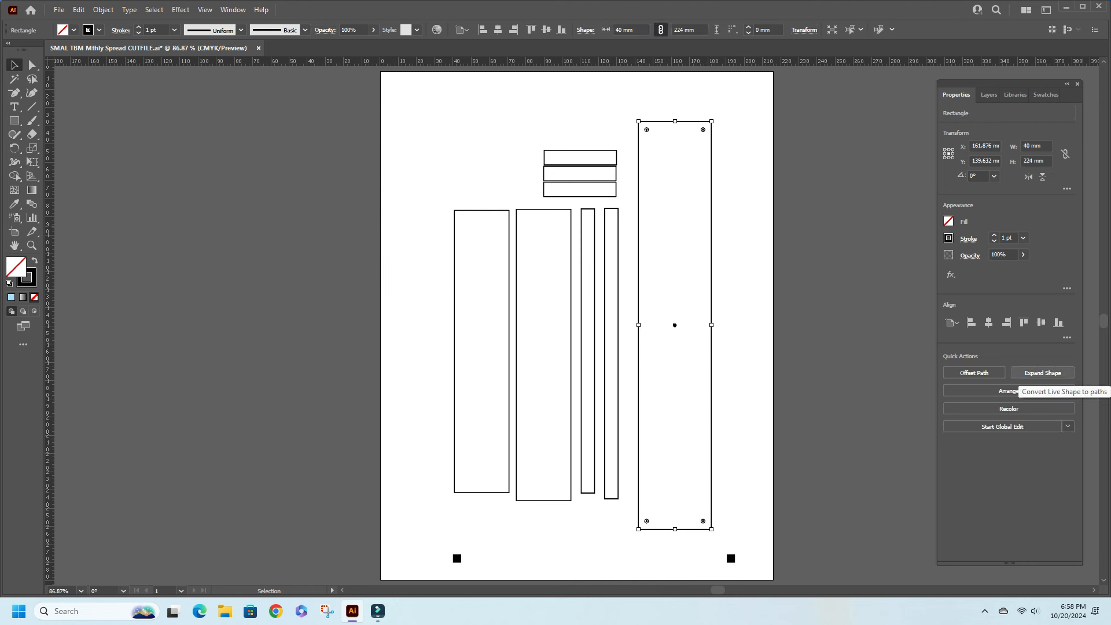
- Release the clipping mask on the 30 by 160 mm rectangle, second from the artboard's left edge
{"action": "left_click", "coordinate": [989, 94]}
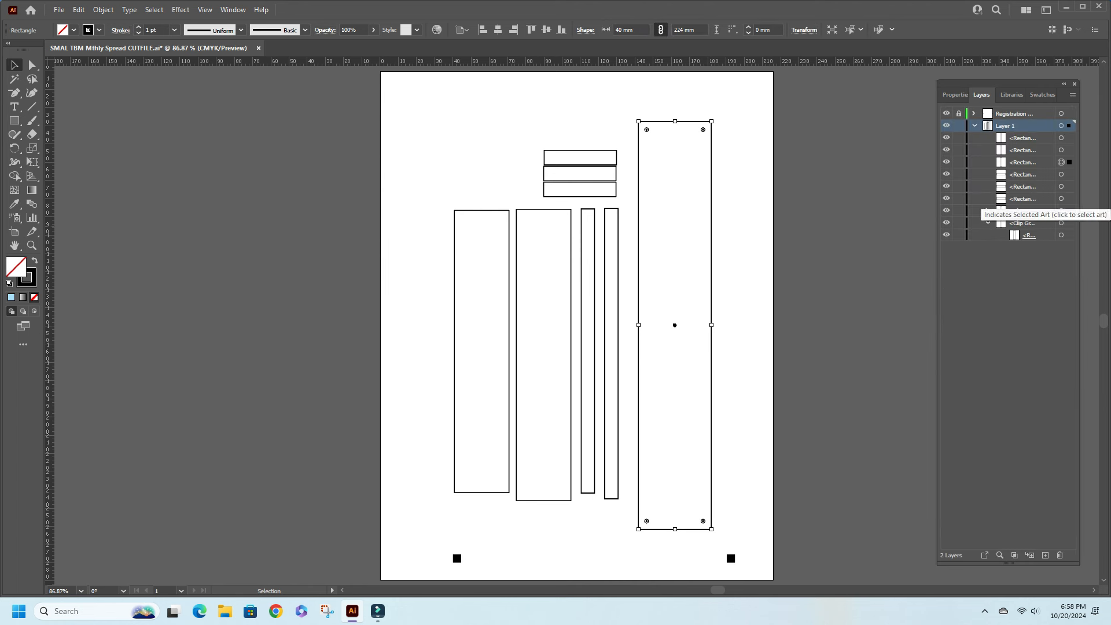
{"action": "left_click", "coordinate": [1061, 211]}
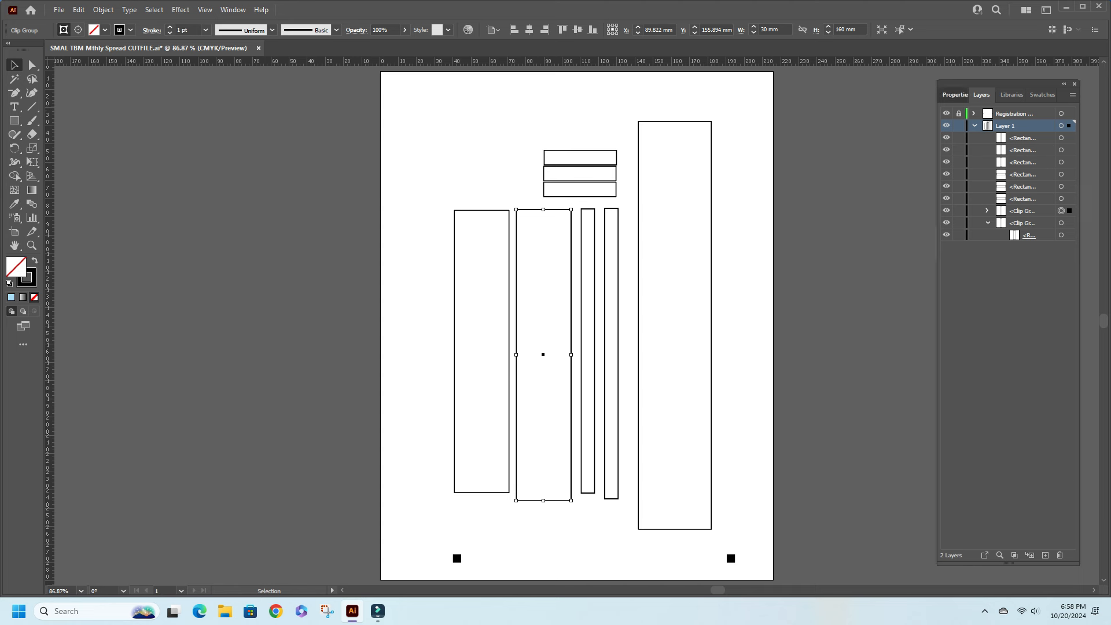
{"action": "left_click", "coordinate": [955, 94]}
{"action": "left_click", "coordinate": [1043, 373]}
- Release the clipping mask on the leftmost 30 by 155 mm rectangle, deselect it and check Layer 1's contents
{"action": "left_click", "coordinate": [989, 94]}
{"action": "left_click", "coordinate": [1062, 223]}
{"action": "left_click", "coordinate": [955, 94]}
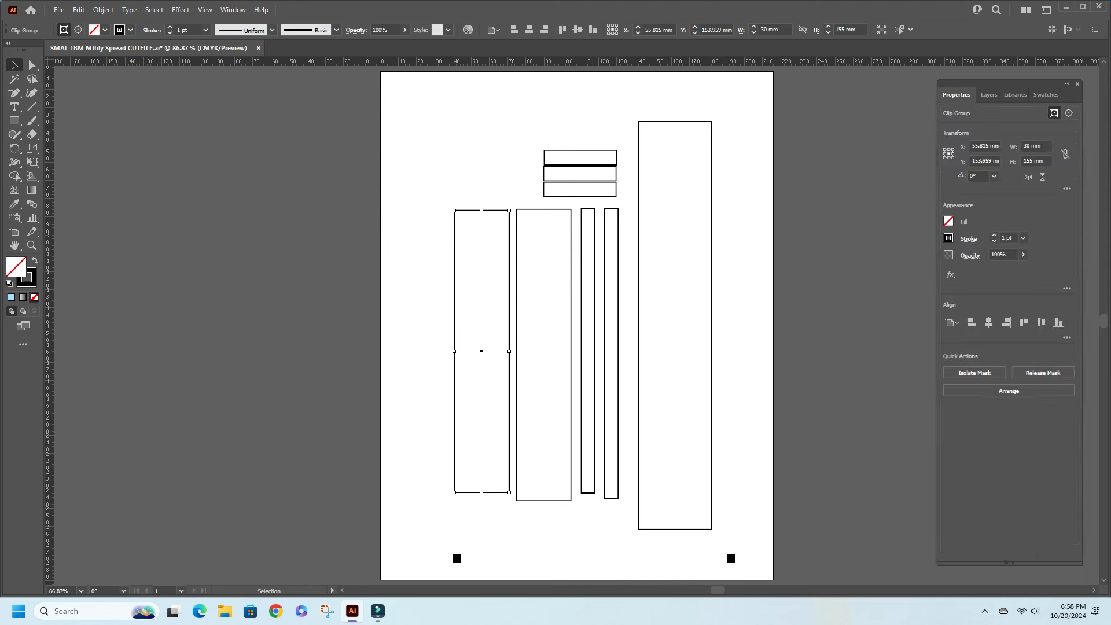
{"action": "left_click", "coordinate": [1043, 373]}
{"action": "left_click", "coordinate": [862, 370]}
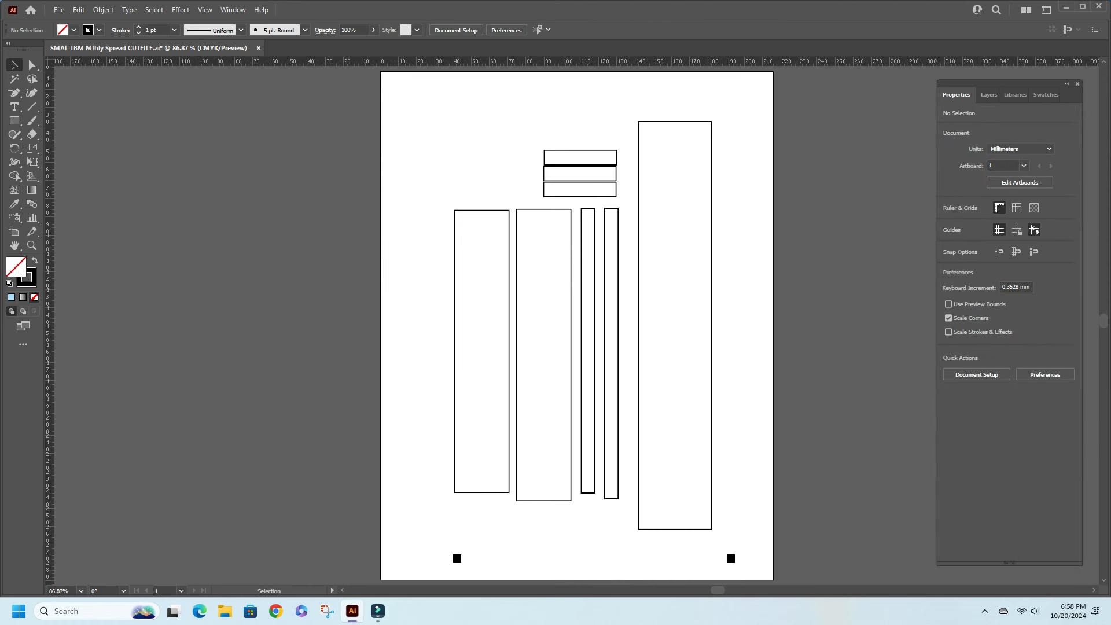
{"action": "left_click", "coordinate": [989, 95]}
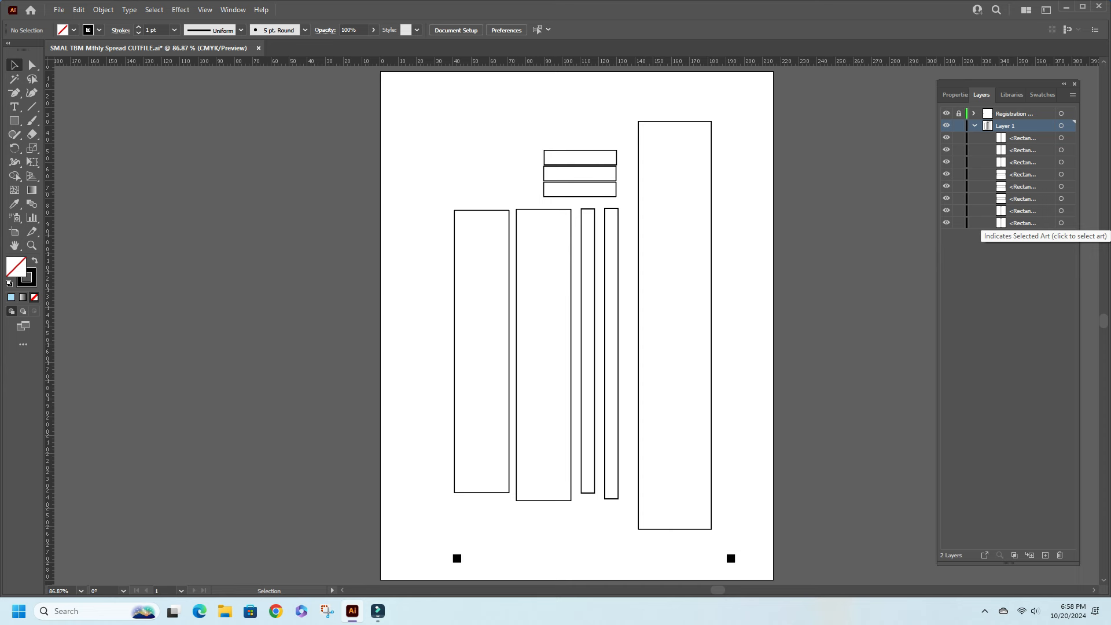
- Save a copy over SMAL TBM Mthly Spread CUTFILE.ai in the CUT FILES folder, using the Illustrator 8 version
{"action": "left_click", "coordinate": [59, 10]}
{"action": "left_click", "coordinate": [93, 143]}
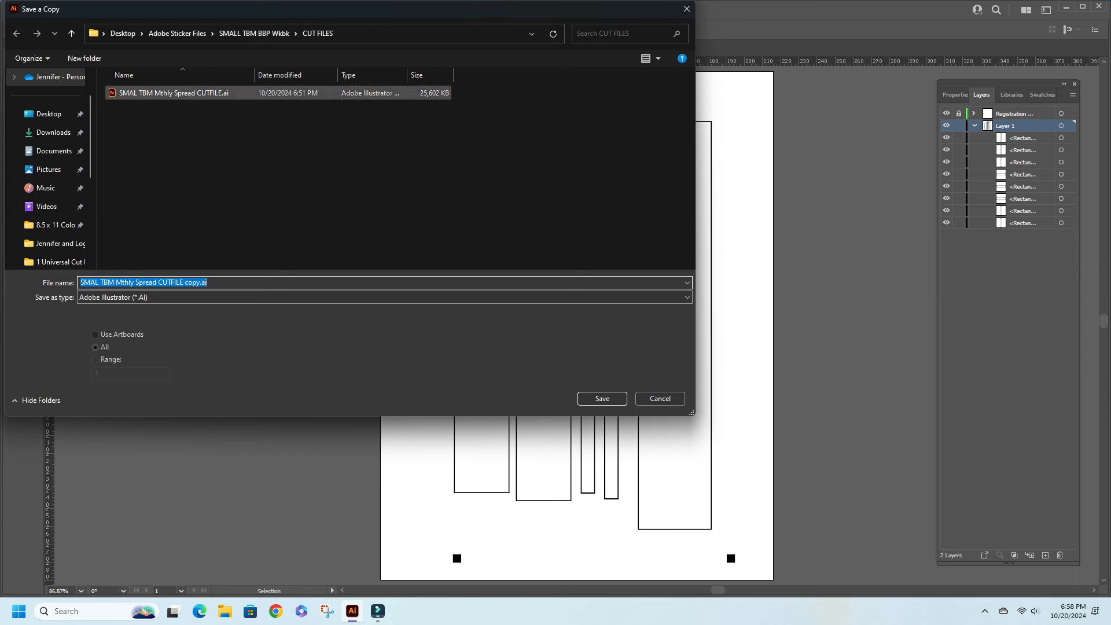
{"action": "double_click", "coordinate": [173, 94]}
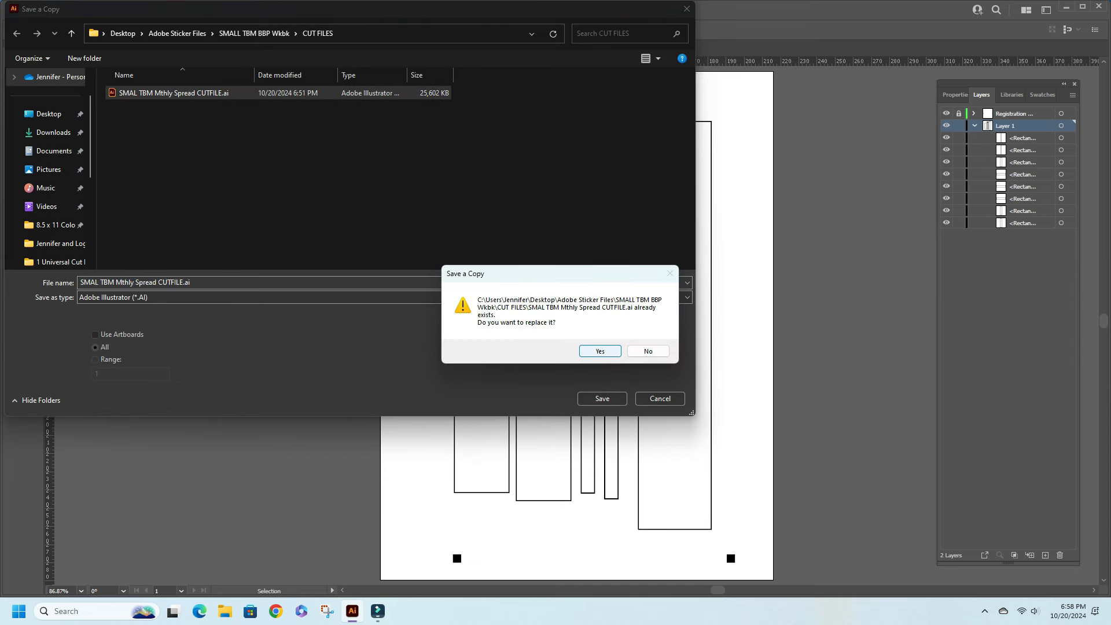
{"action": "key", "text": "Return"}
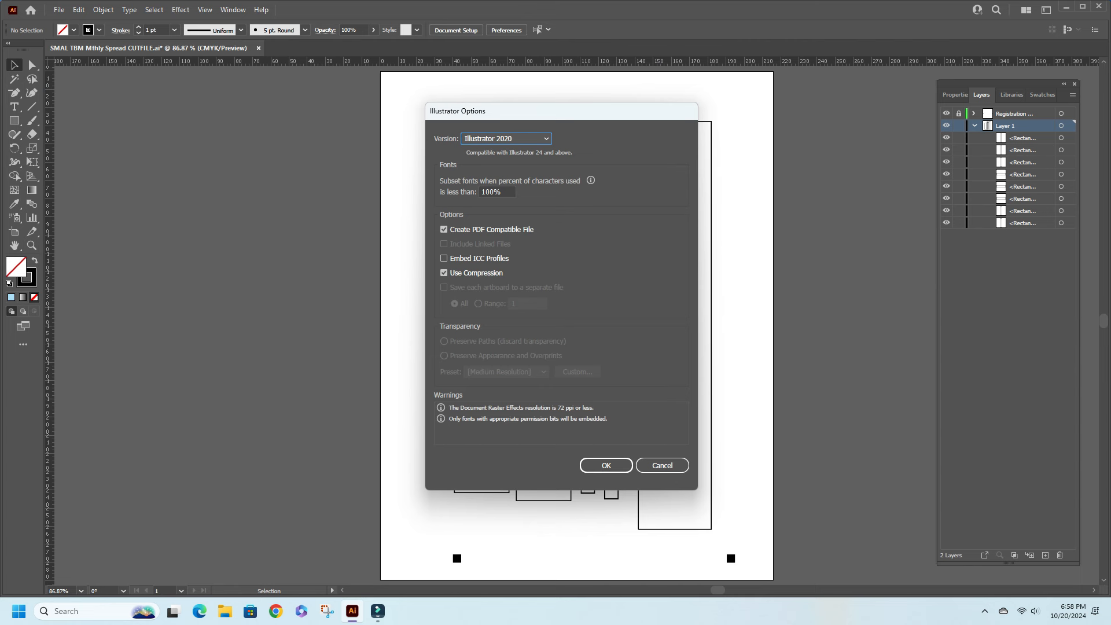
{"action": "left_click", "coordinate": [506, 139]}
{"action": "left_click", "coordinate": [497, 295]}
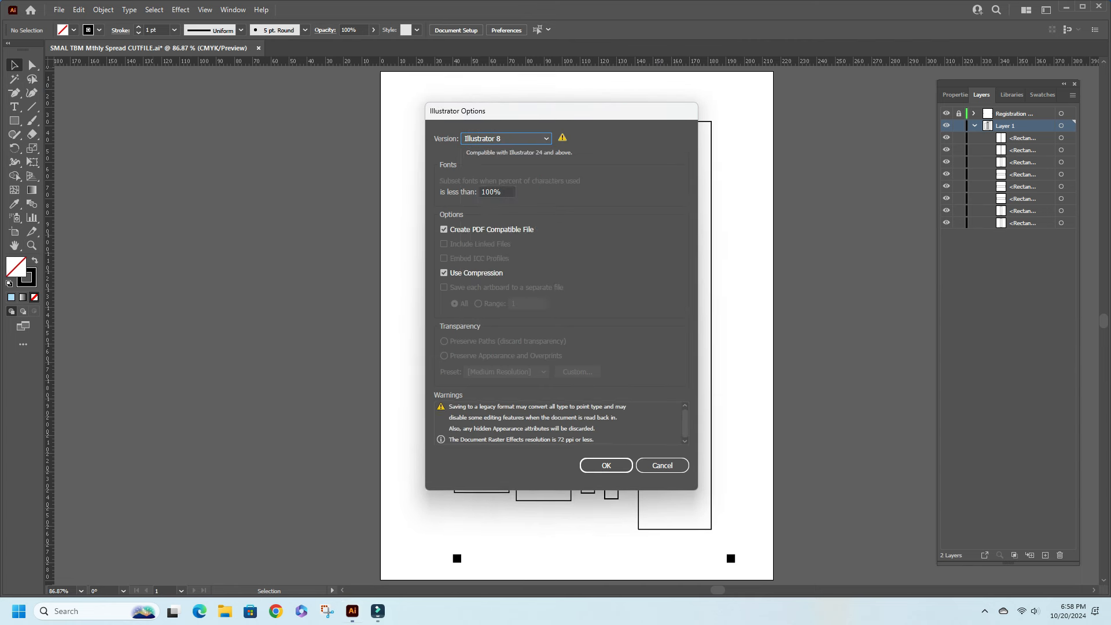
{"action": "key", "text": "Return"}
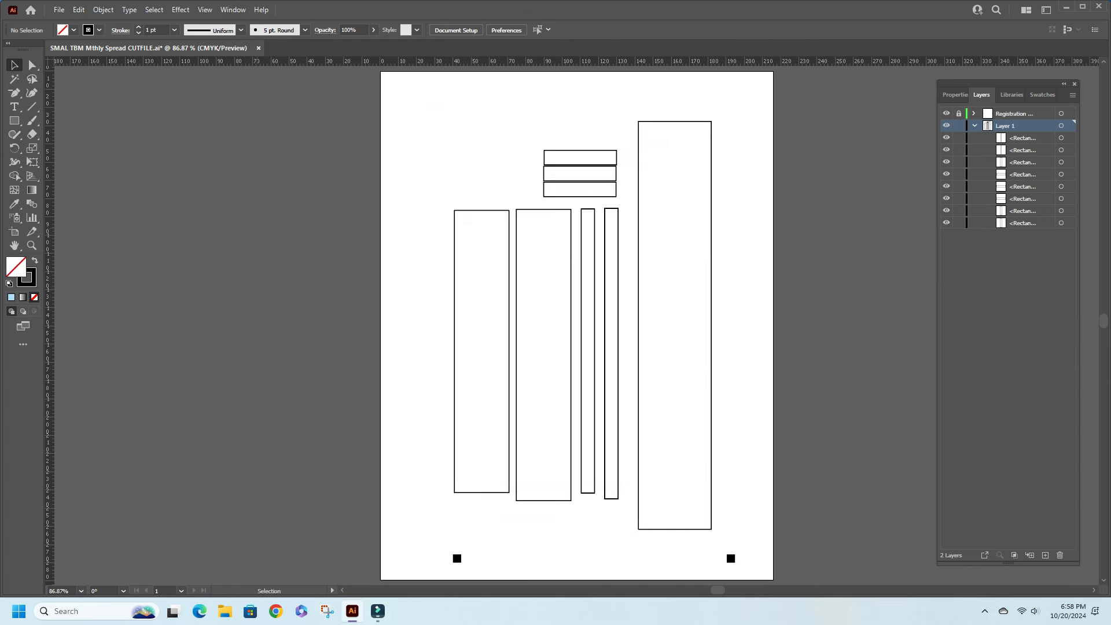